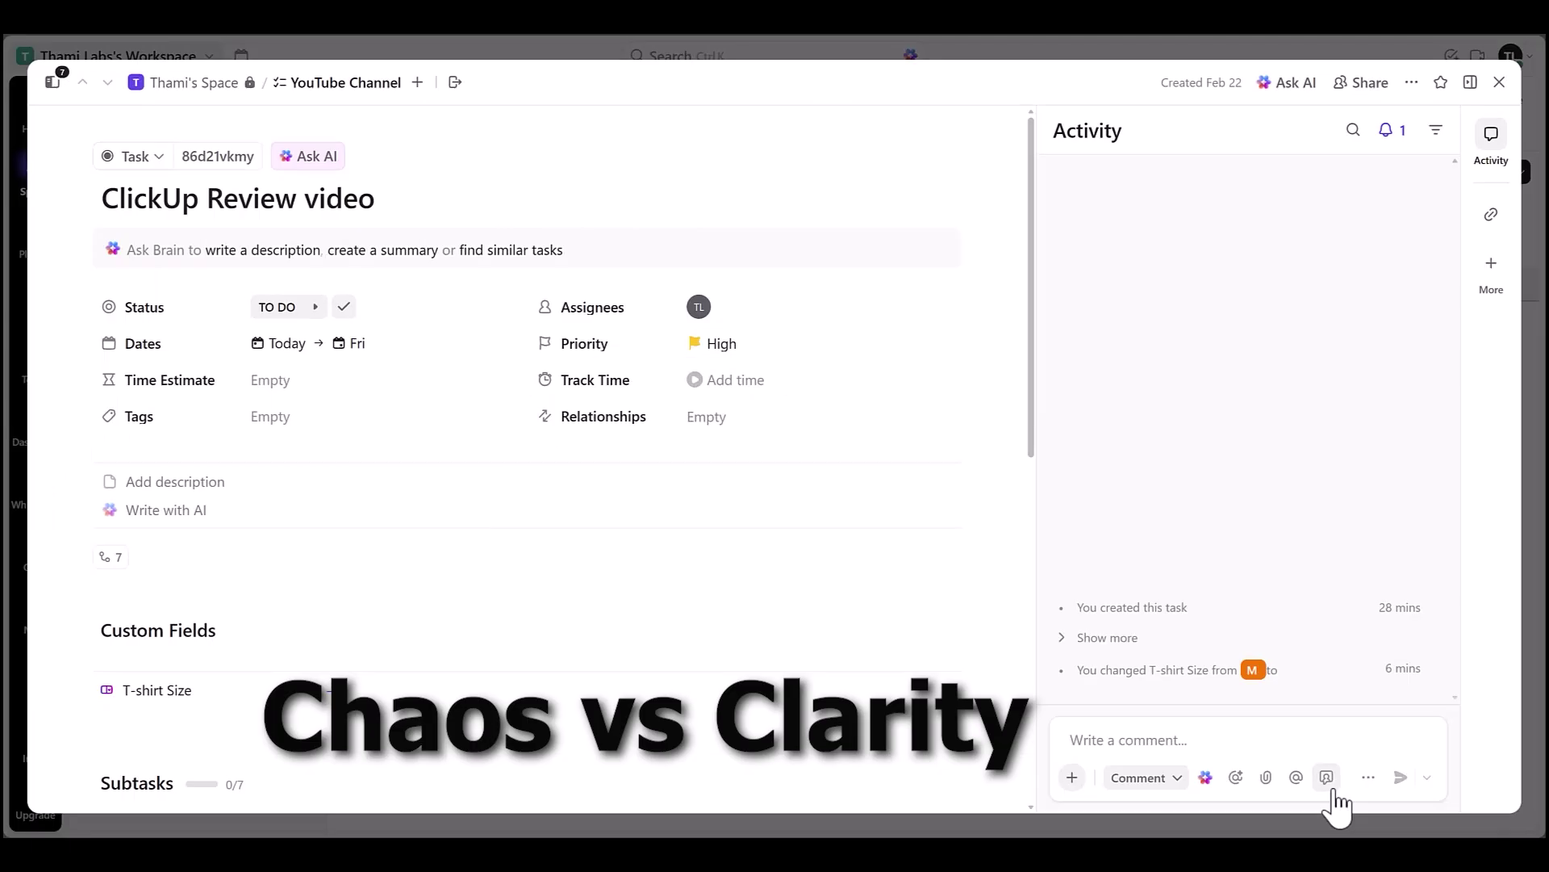
Step: Close the ClickUp Review video task and expand the subtasks of "Custom task from template"
left_click(1500, 82)
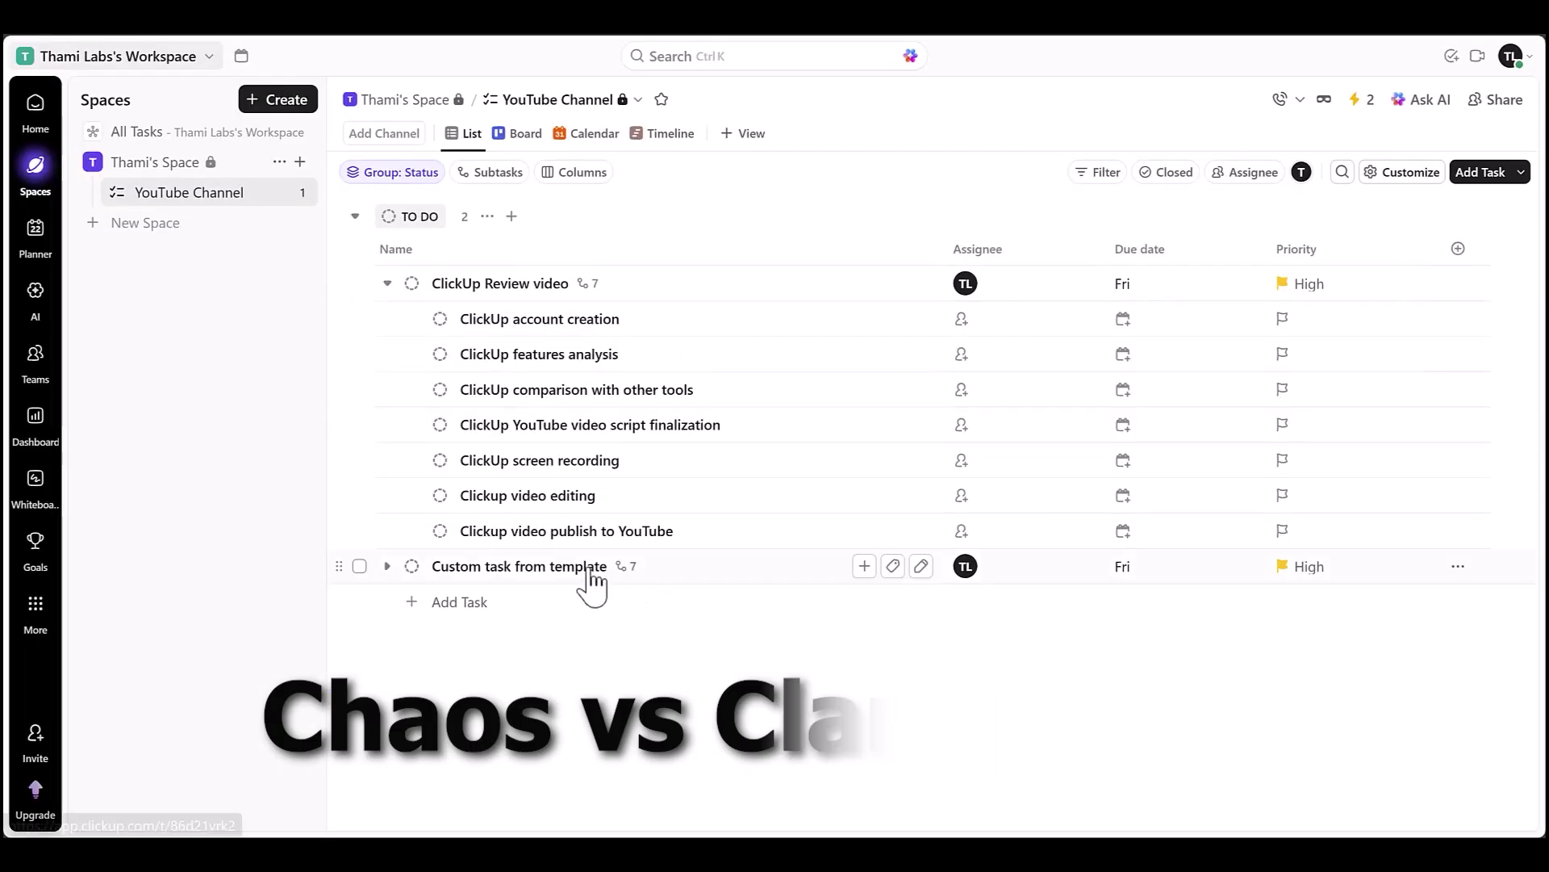
left_click(388, 566)
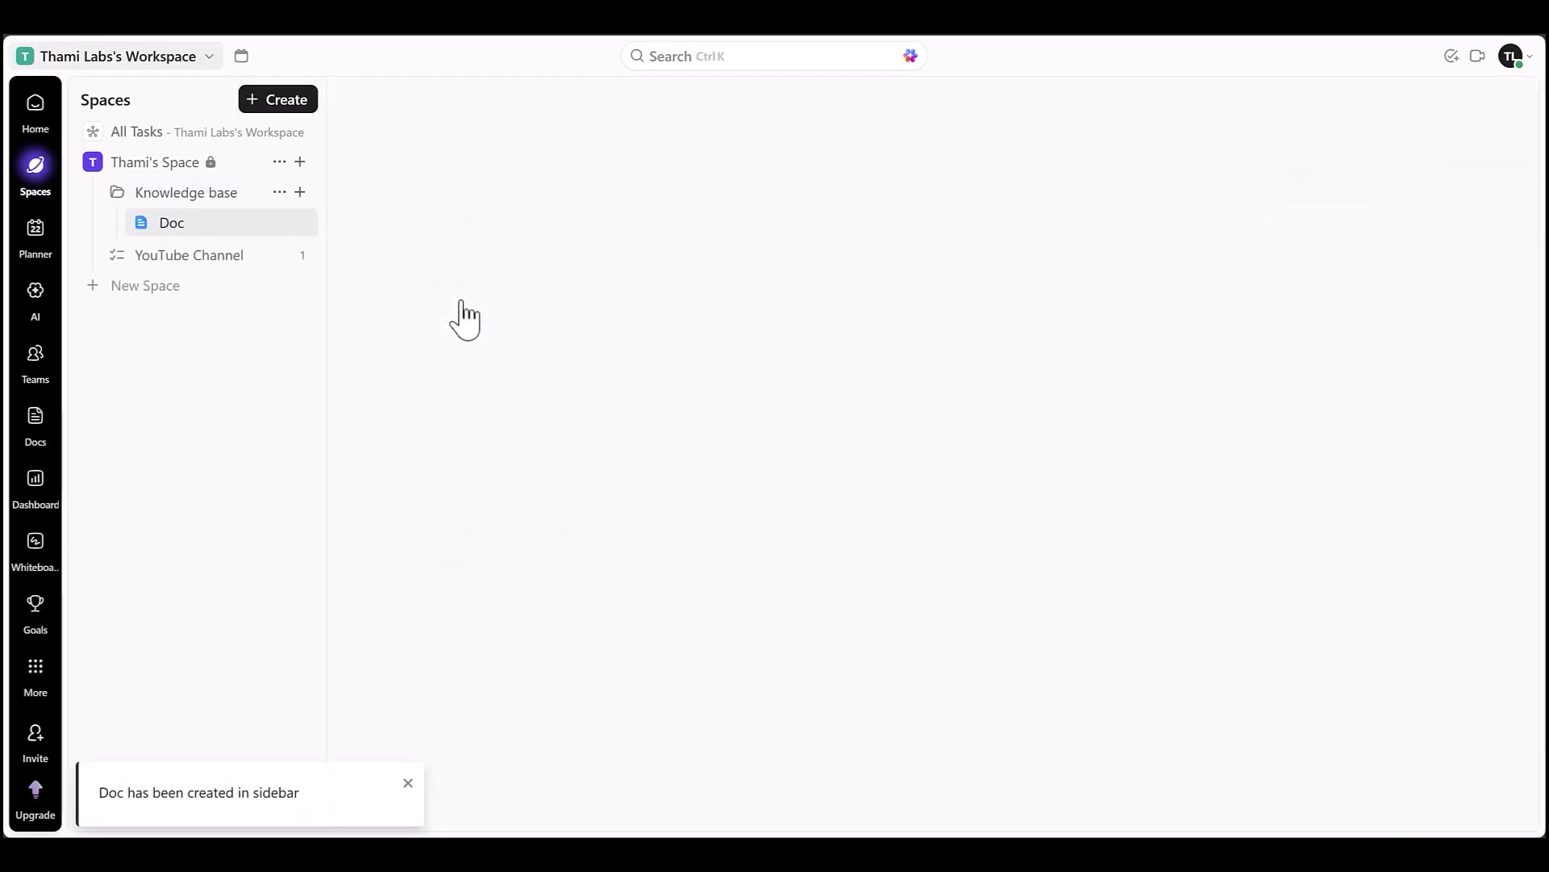
Step: Title the new Knowledge base doc "PRD Template" and start its body with a Heading 1 block
type("P")
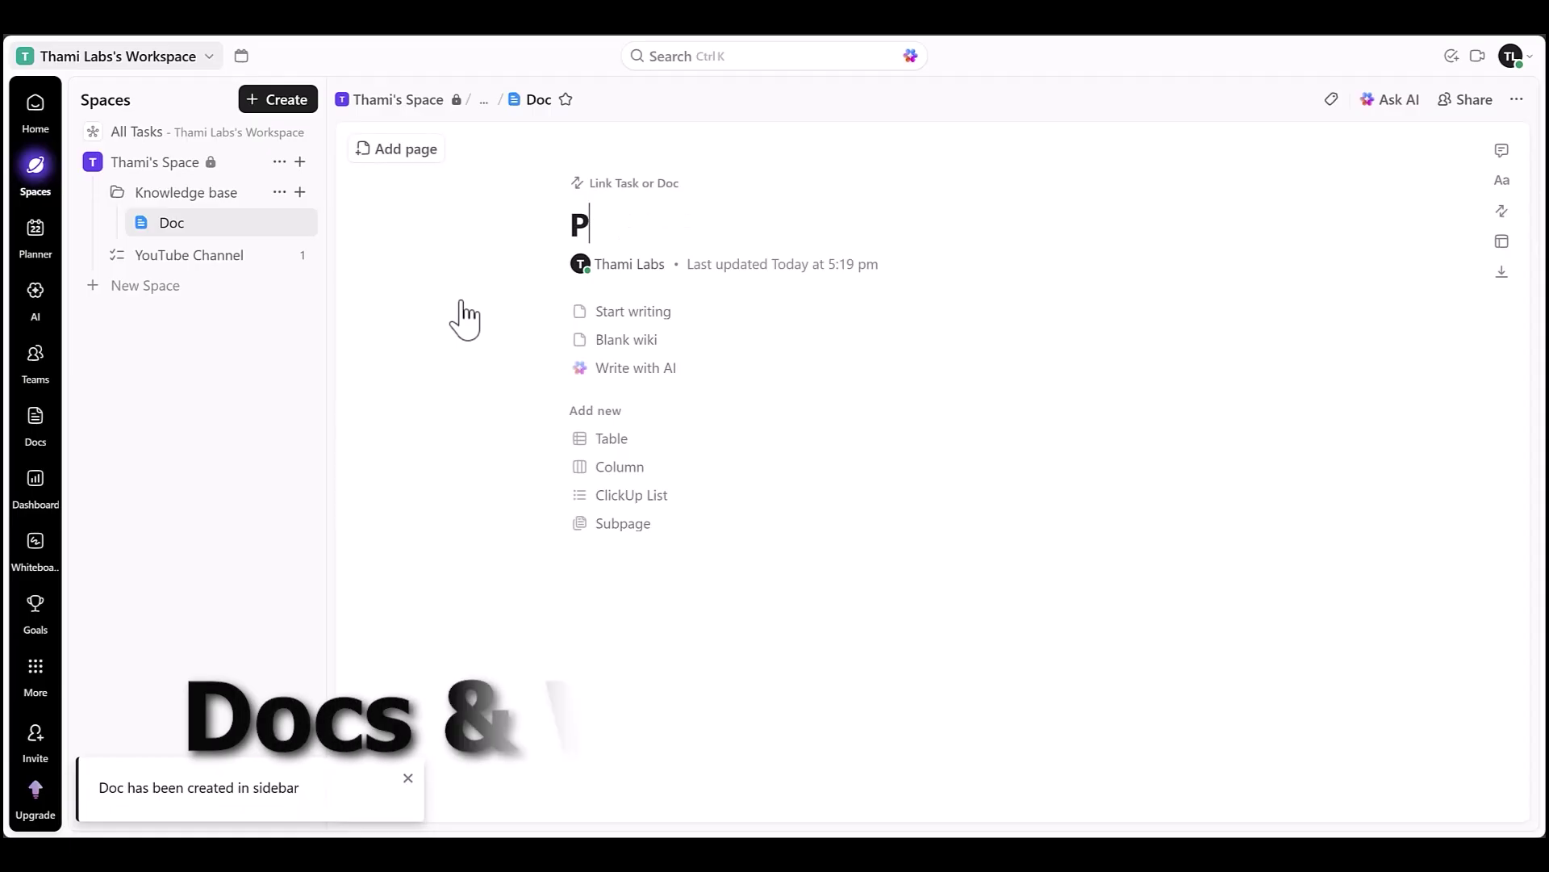
type("RD Template")
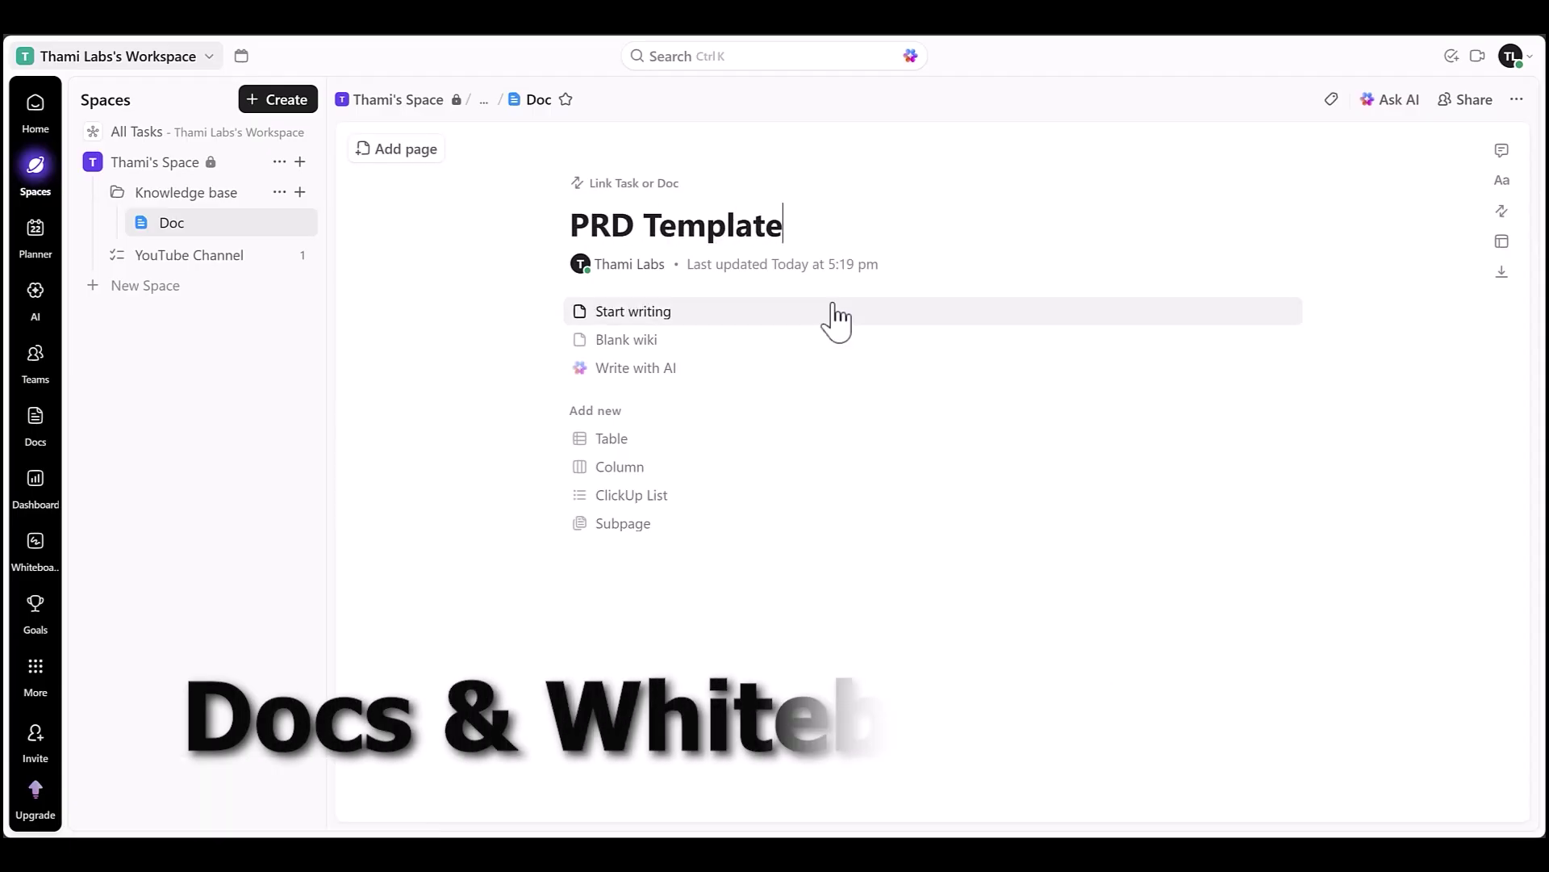
left_click(835, 317)
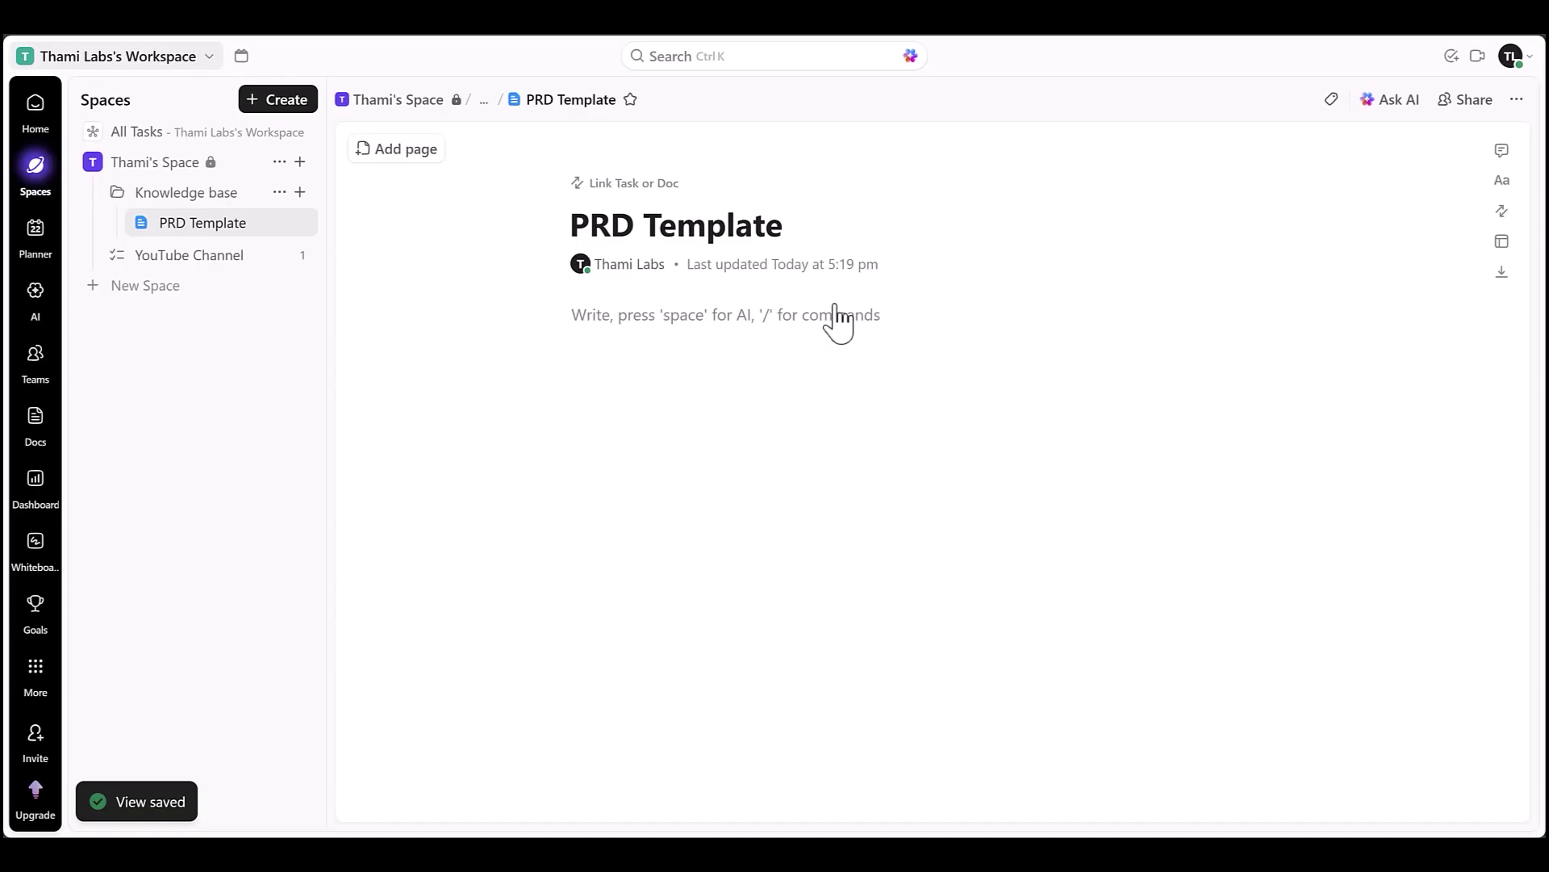
type("/")
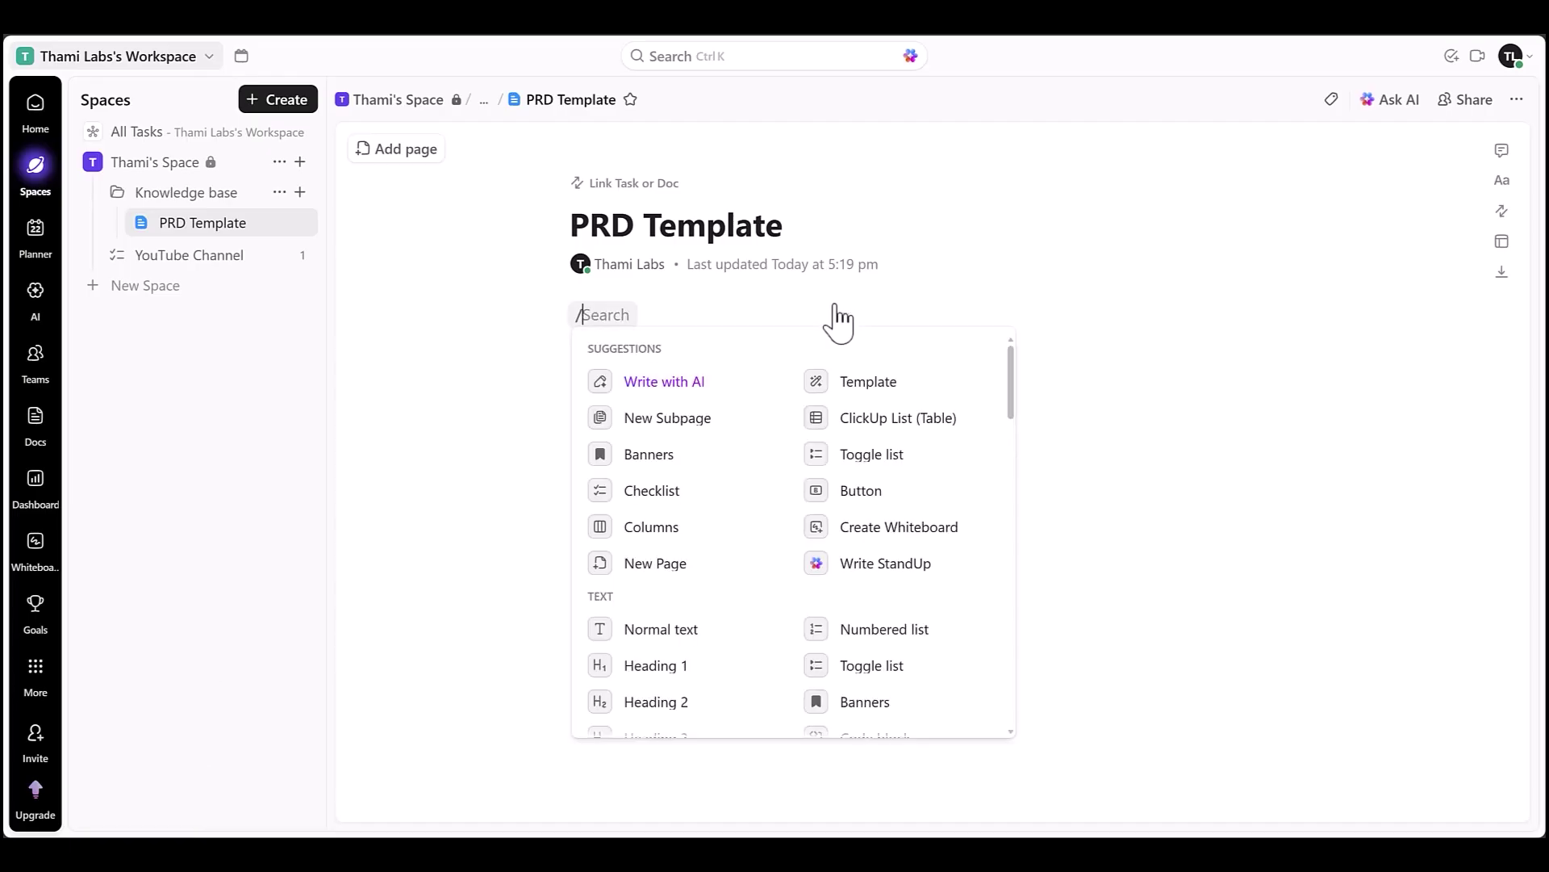
type("h1")
left_click(718, 391)
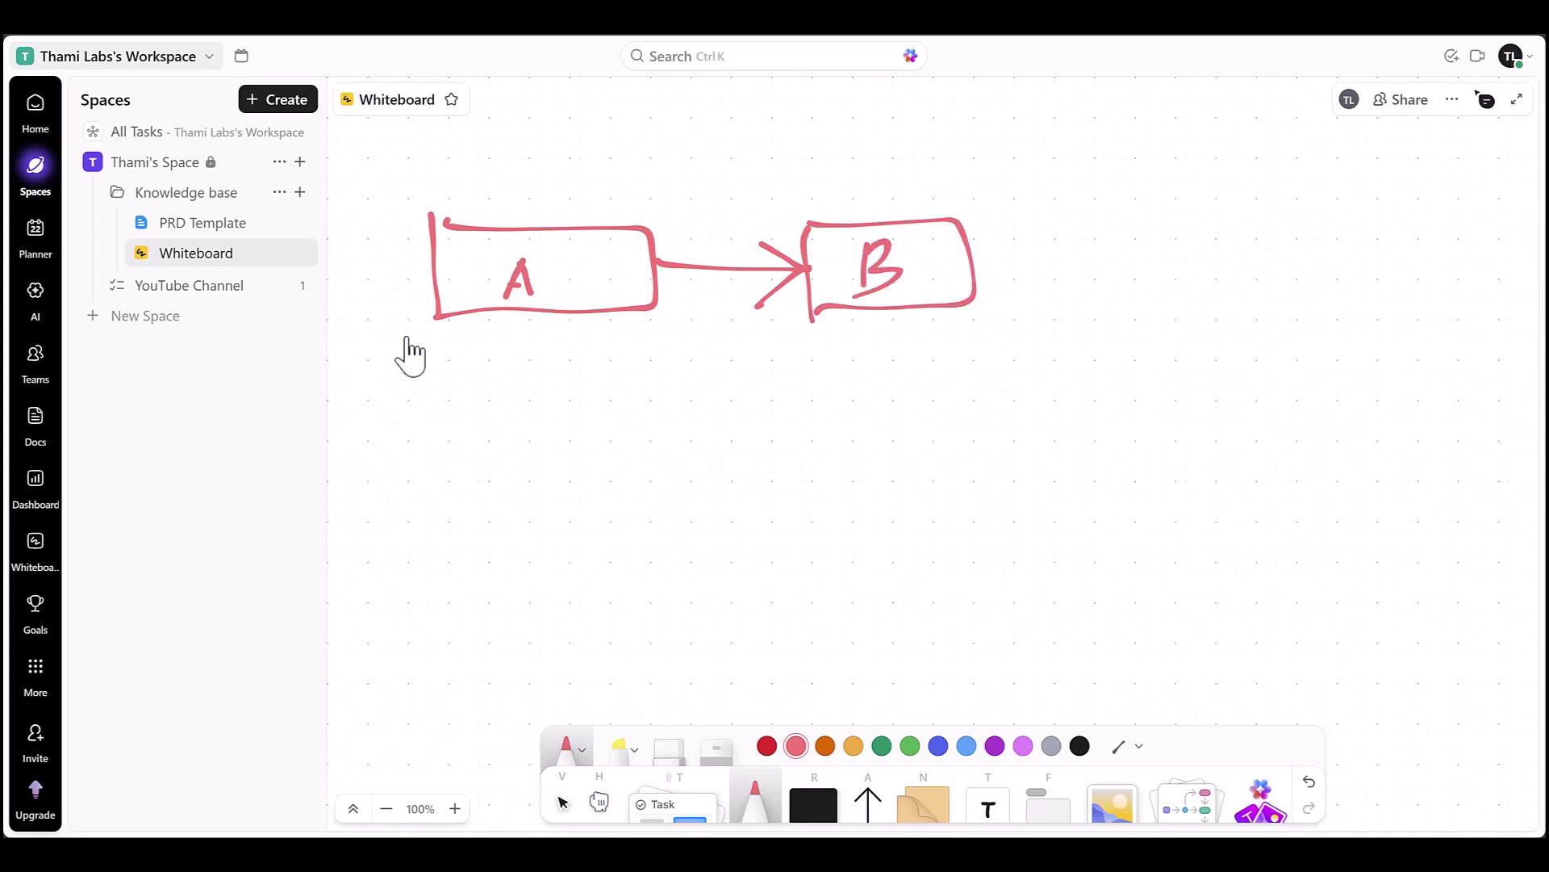
Step: Switch to the Hand tool on the whiteboard to move around the sketched A and B diagram
left_click(602, 807)
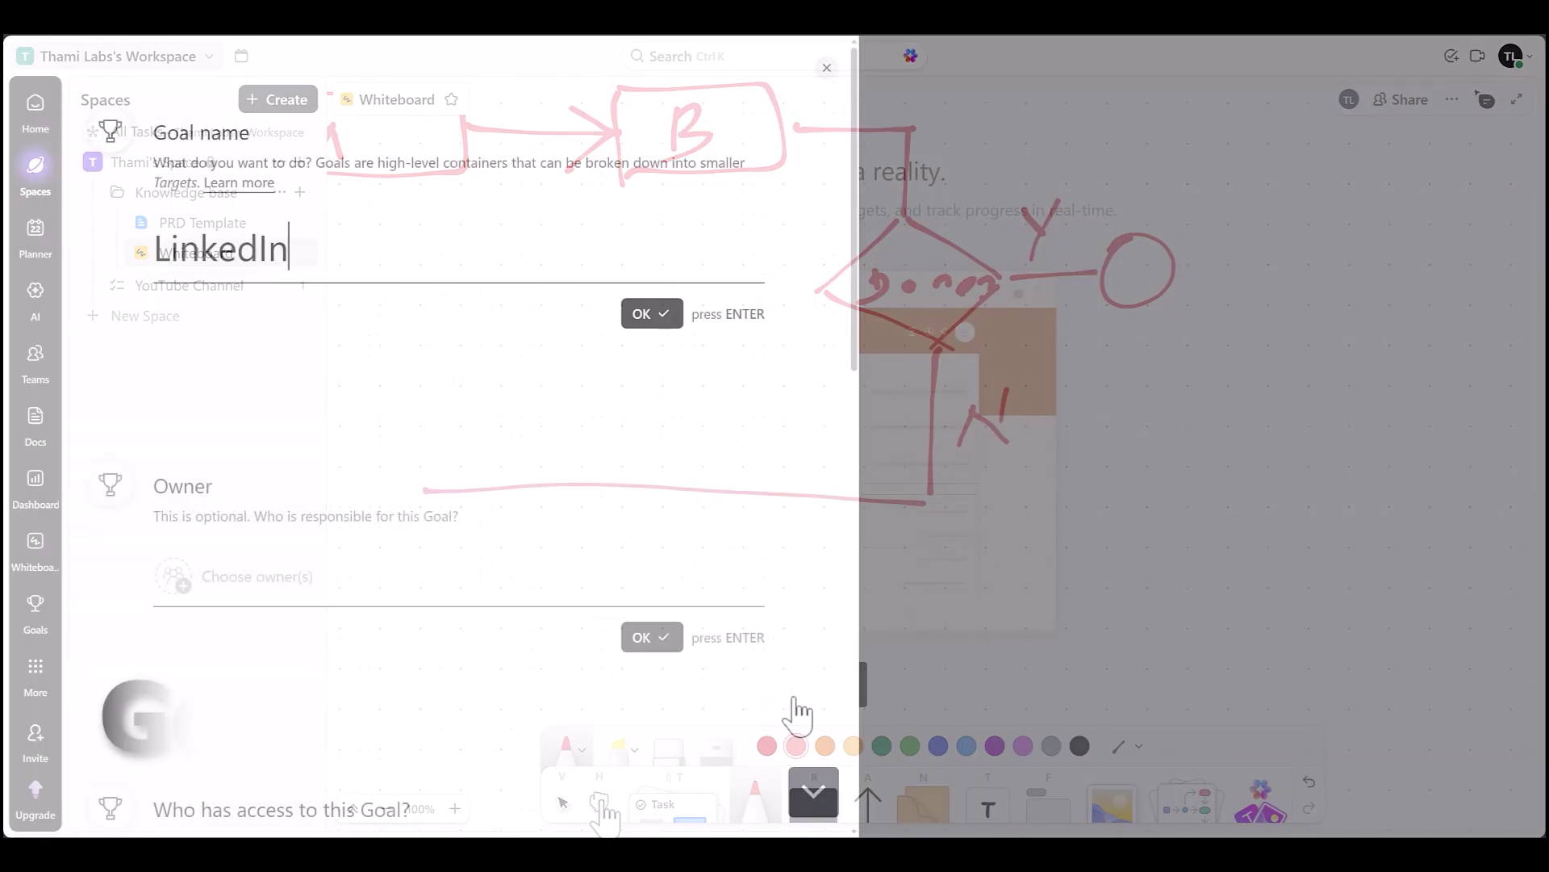
Step: Name the new goal "LinkedIn Followers Goal" and assign yourself as its owner
type("Foll")
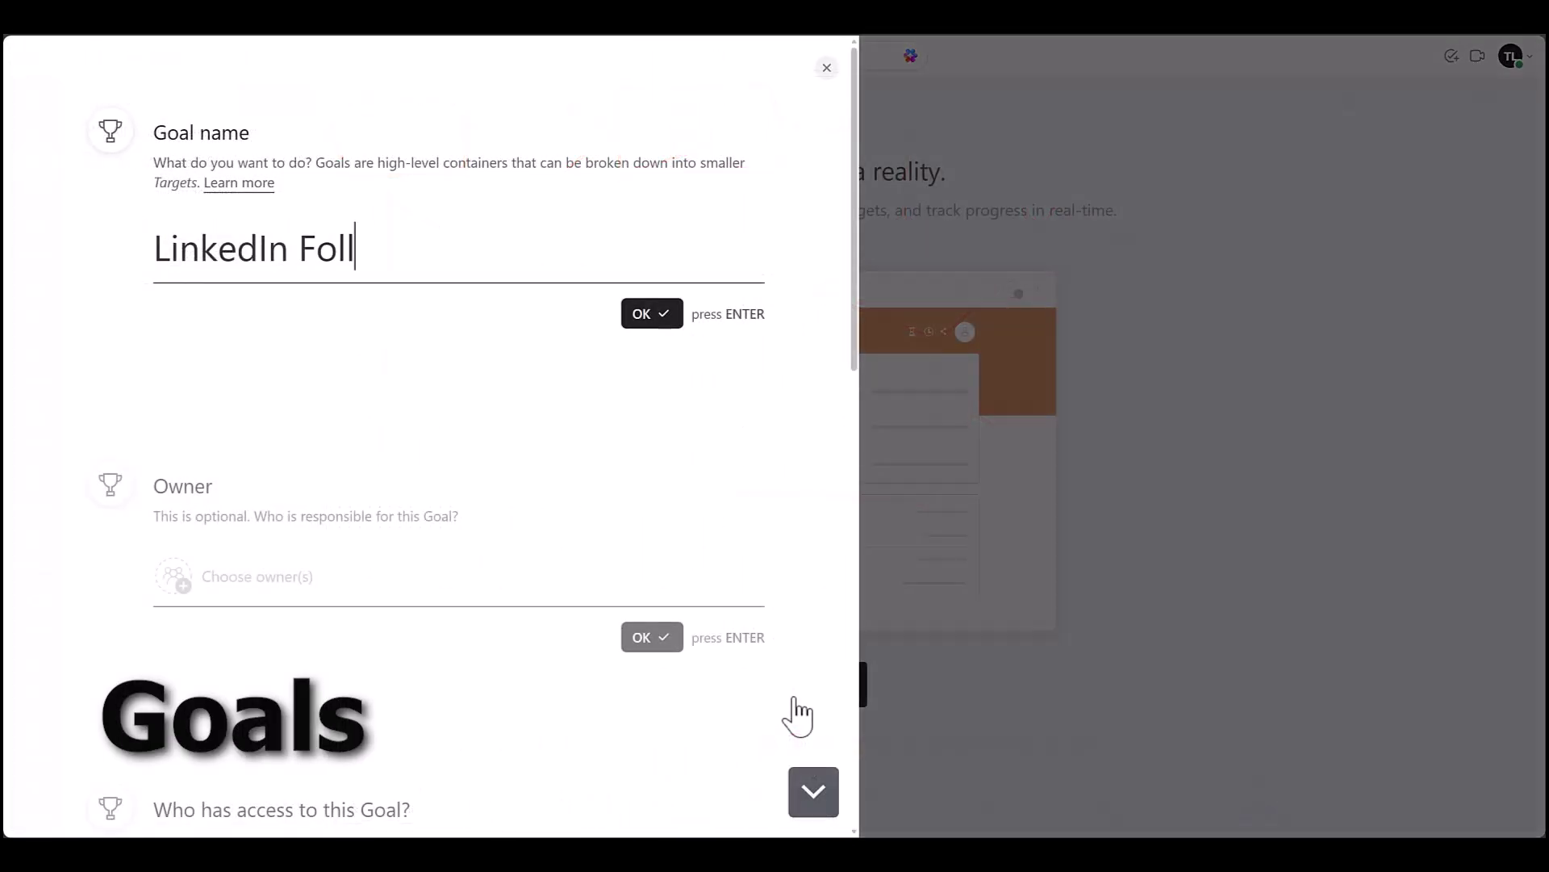
left_click(642, 323)
left_click(179, 206)
left_click(213, 306)
left_click(648, 265)
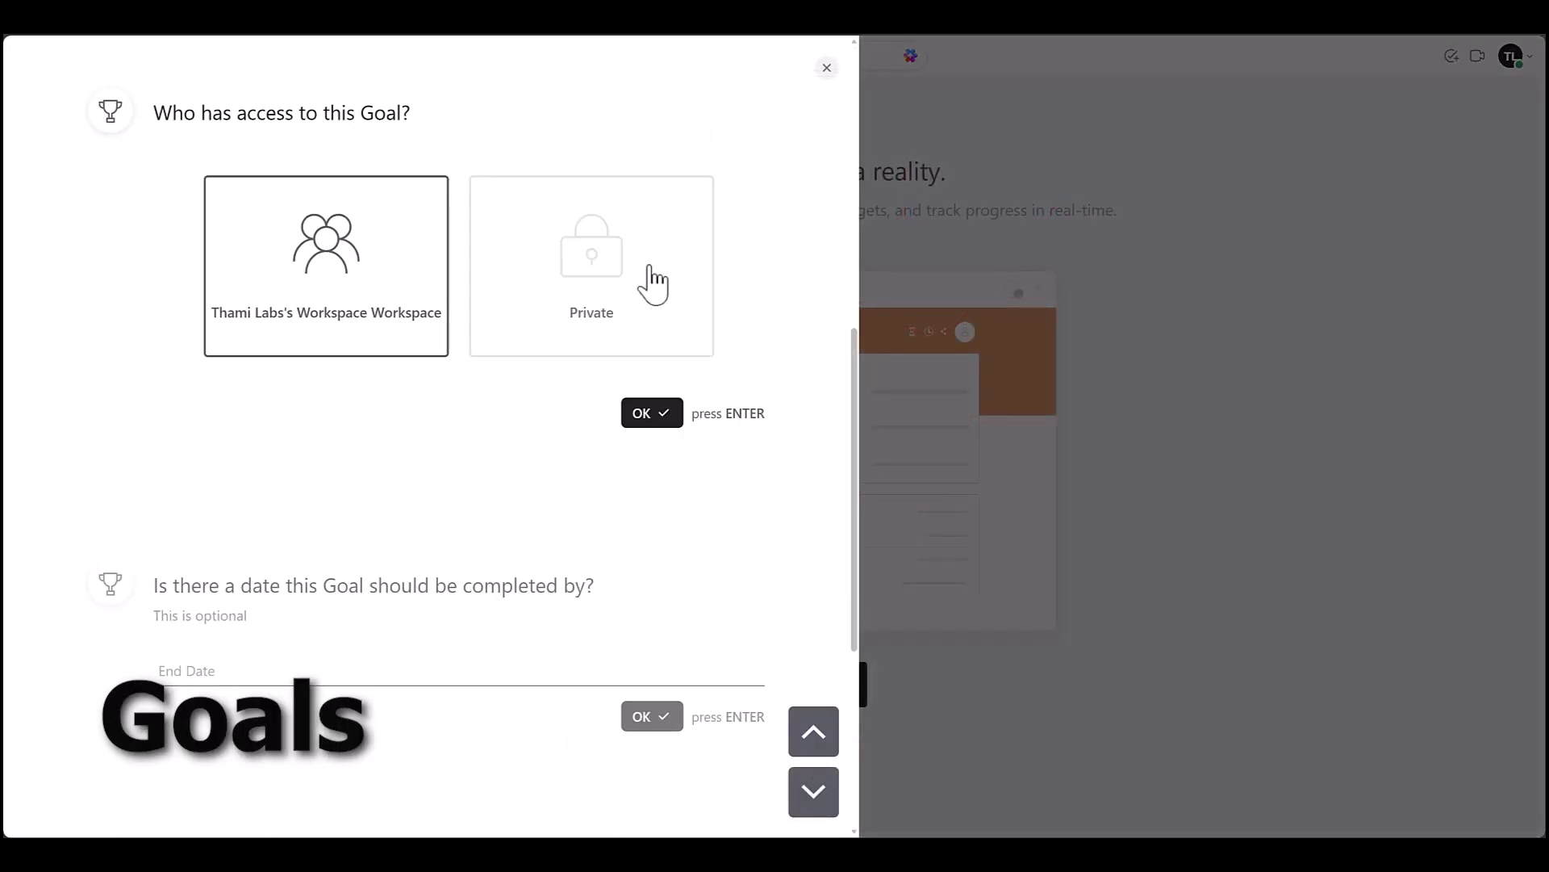
Step: Set the goal's access to Private and its end date to 8 weeks out, 4/19/26
left_click(647, 268)
left_click(657, 493)
left_click(228, 237)
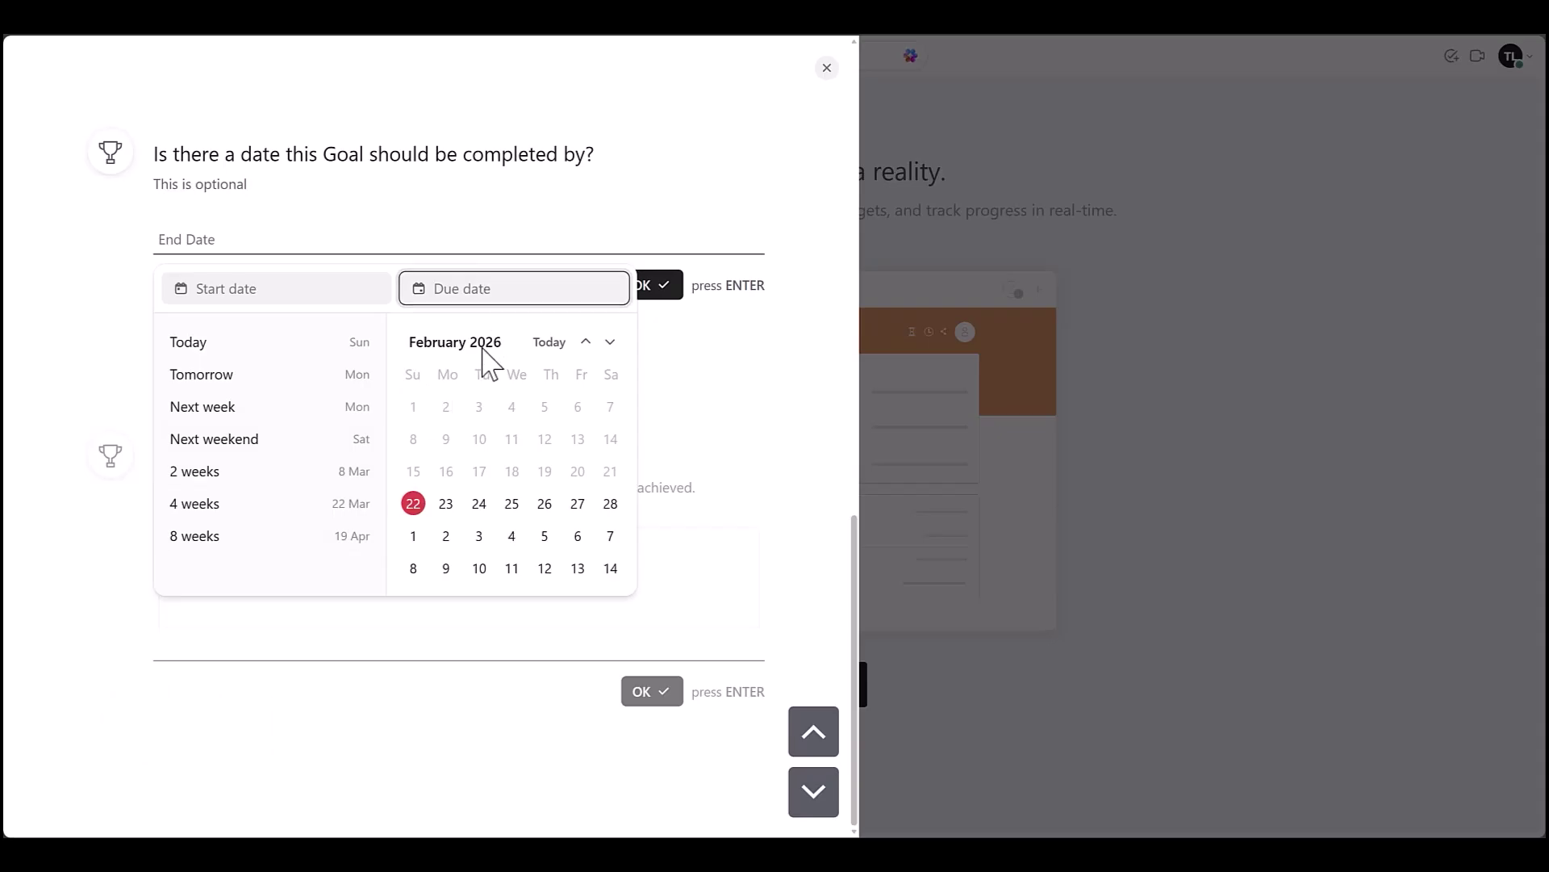
left_click(198, 538)
Step: Describe the goal with the numbered item "Reach additionally 100 LinkedIn followers" and create it
left_click(197, 557)
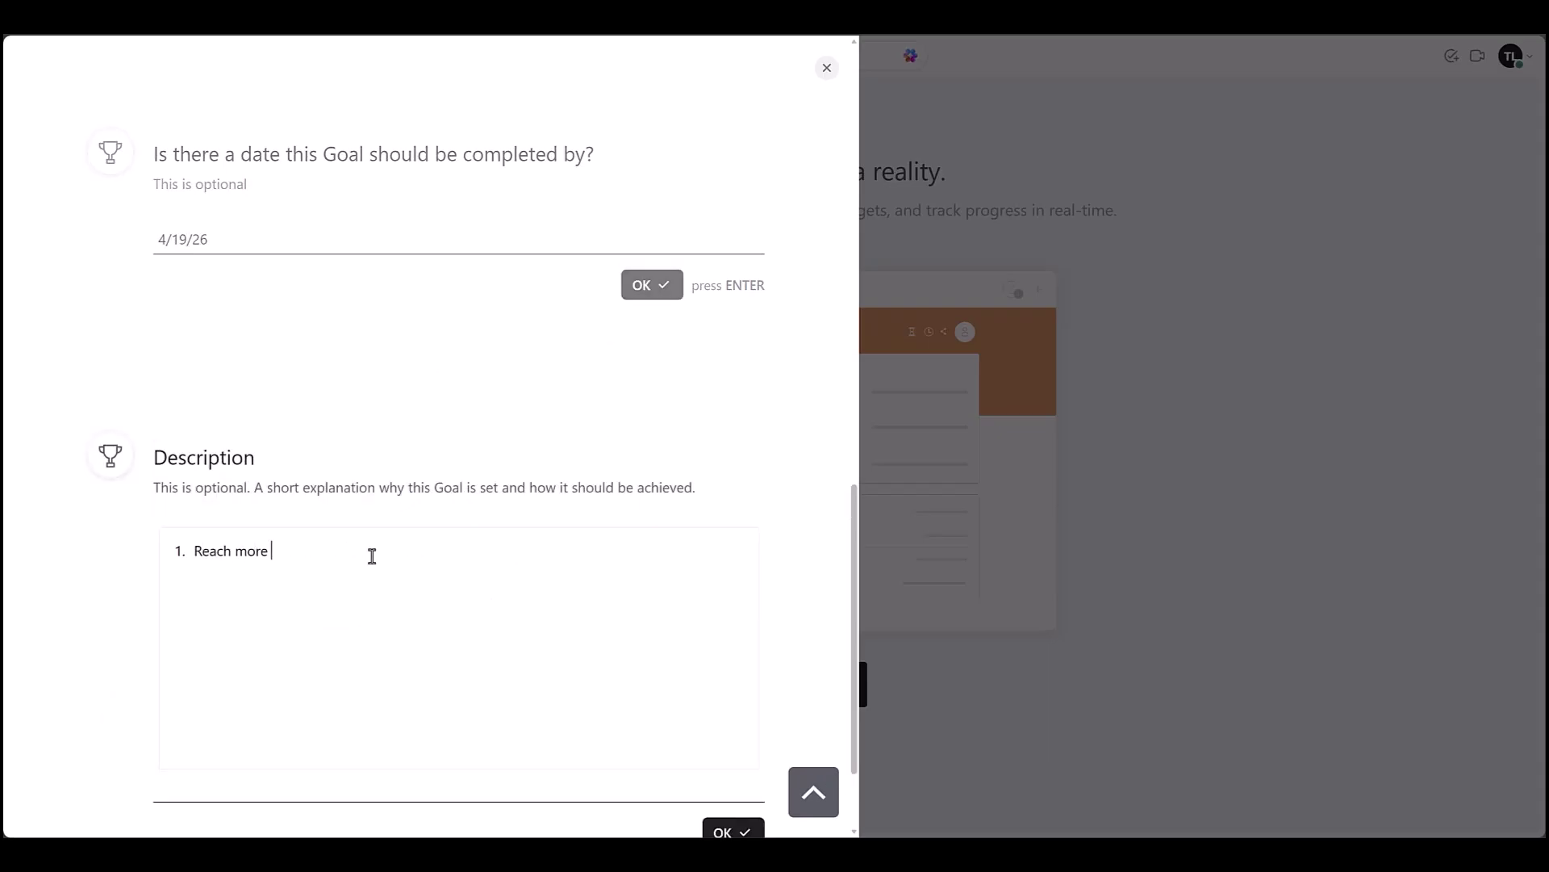
key("BackSpace")
left_click(654, 832)
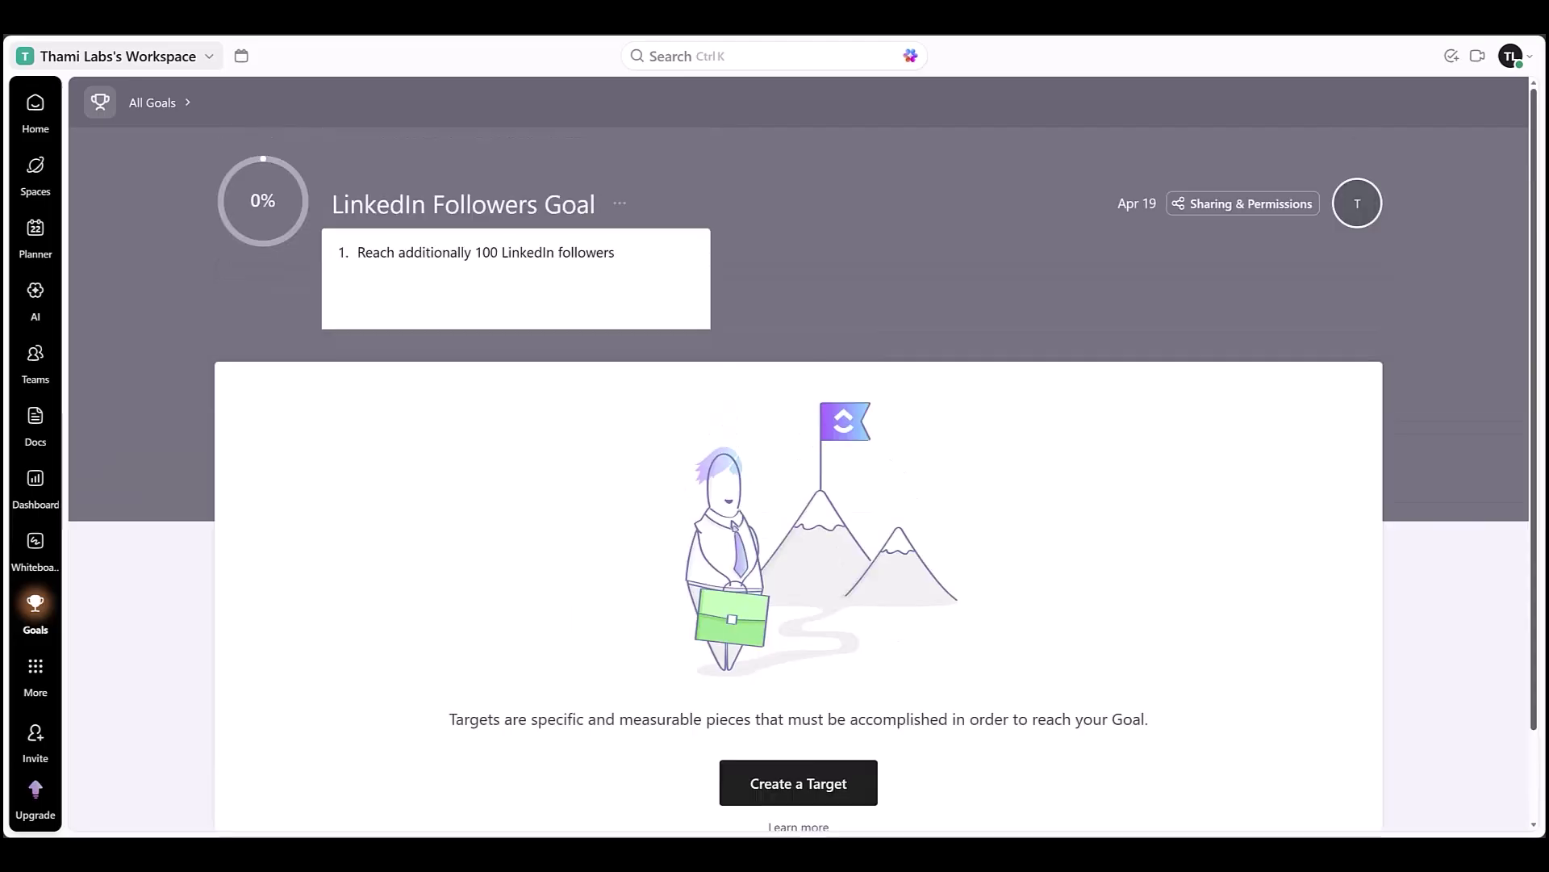
Step: Create a goal target named "Acquire 100 followers to LinkedIn", owned by yourself, as a Number from 1500 to 1600
left_click(762, 791)
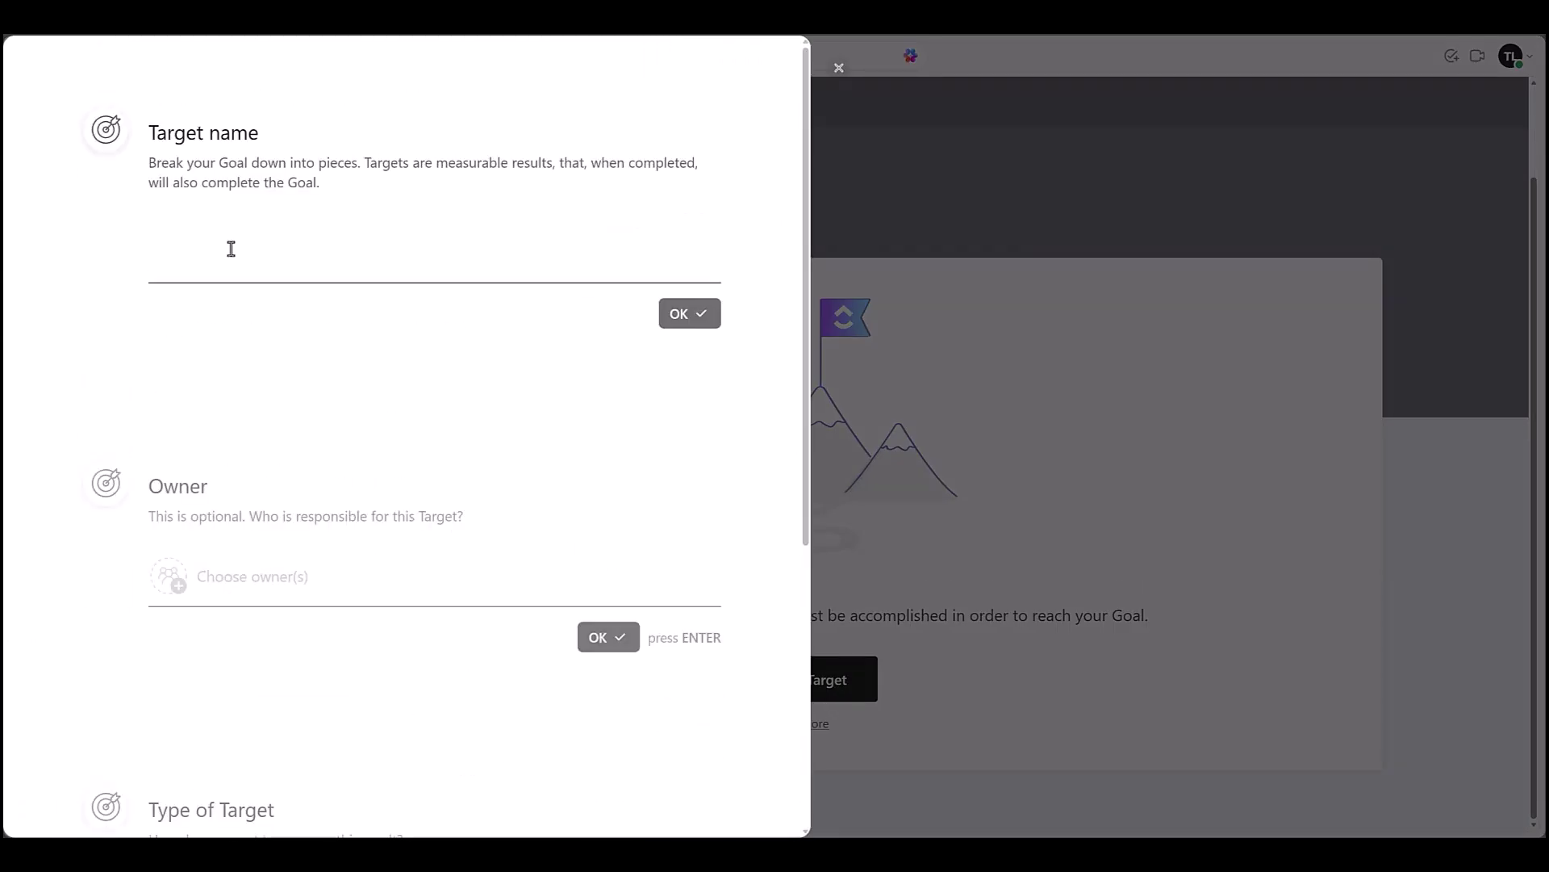
type("Acquire 100 followers to LinkeIn")
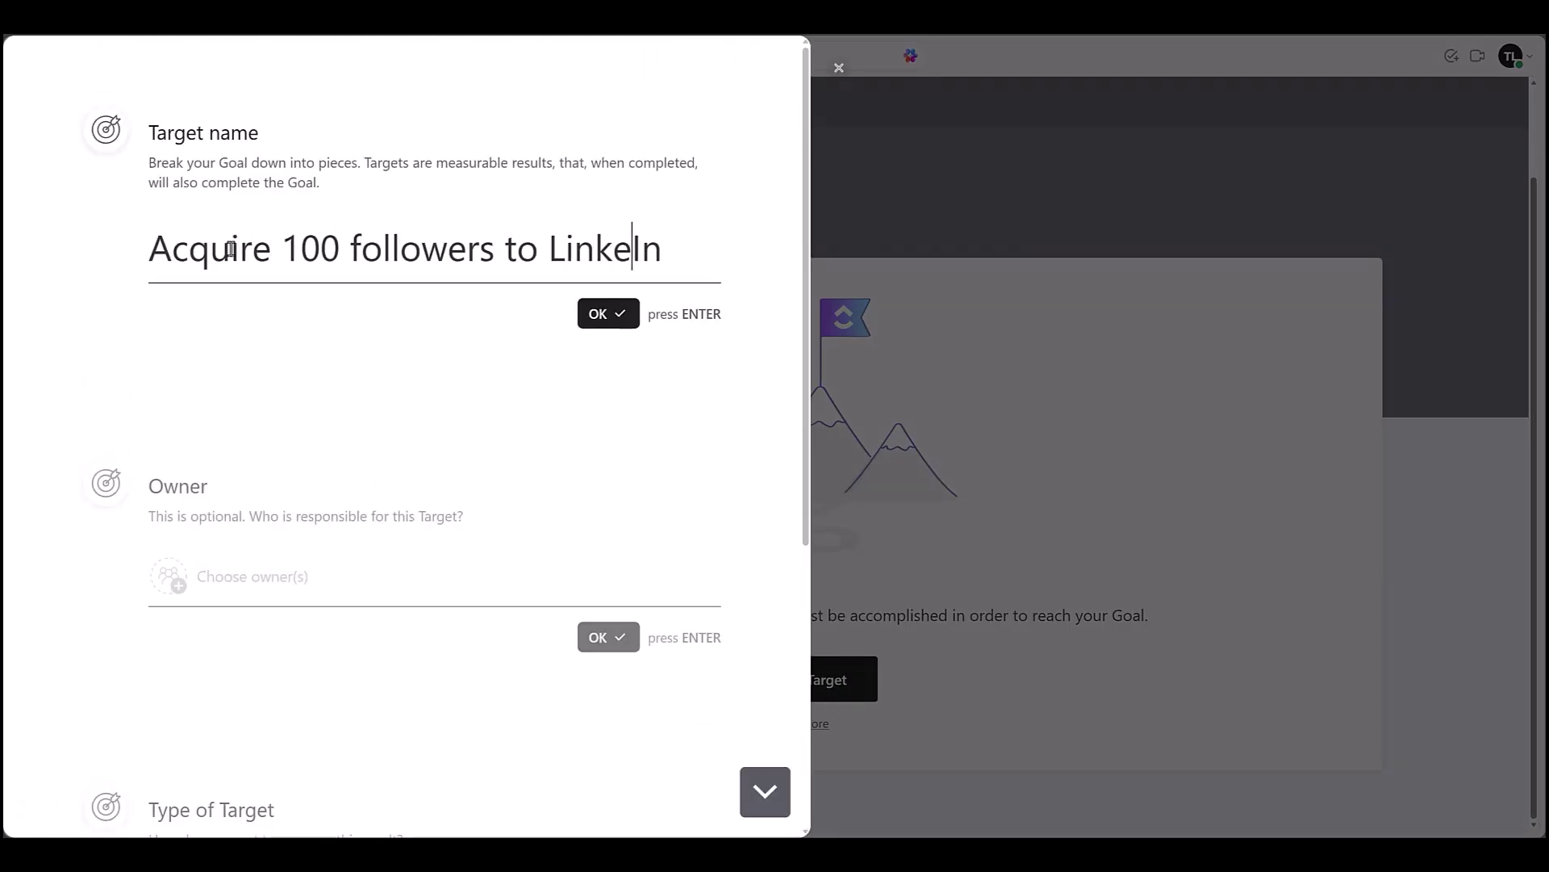
type("d")
key("Return")
key("Return")
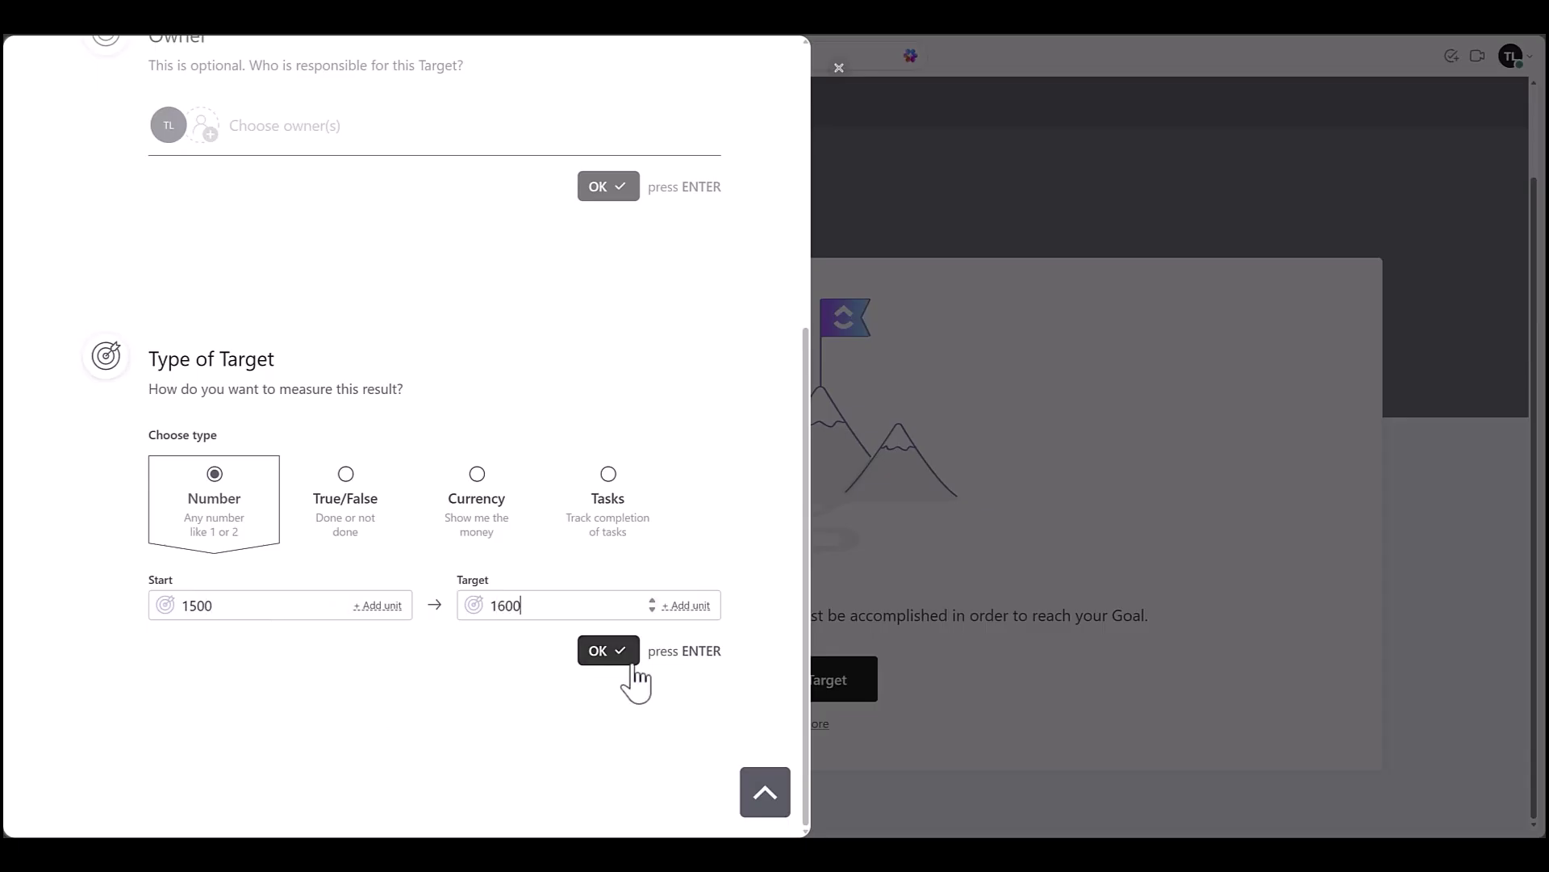
left_click(631, 662)
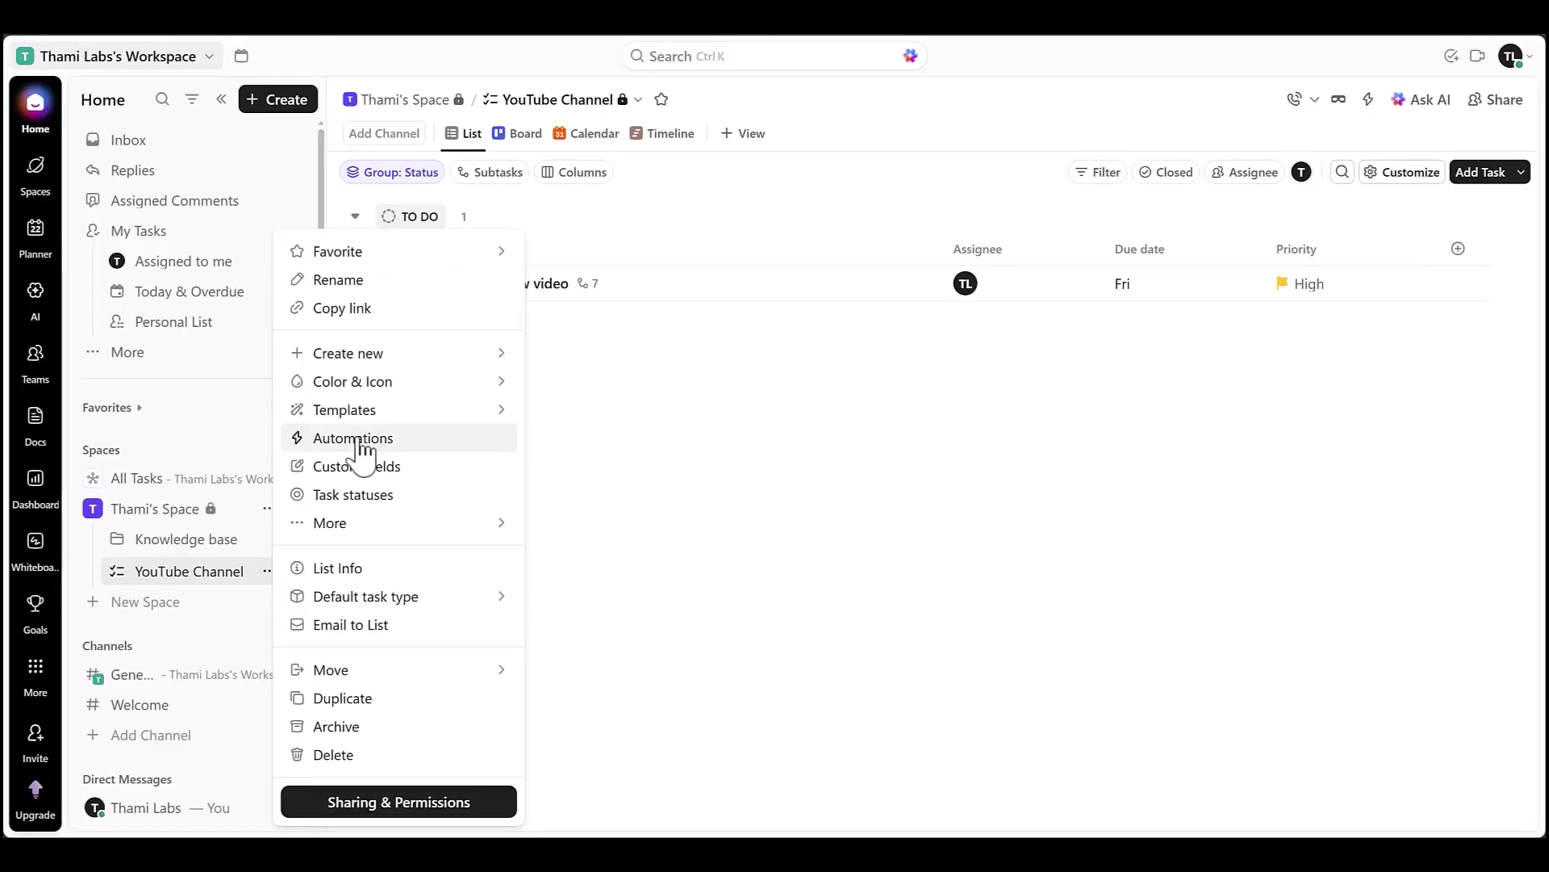
Step: Open the automations of the YouTube Channel list and start a new automation from scratch
left_click(360, 439)
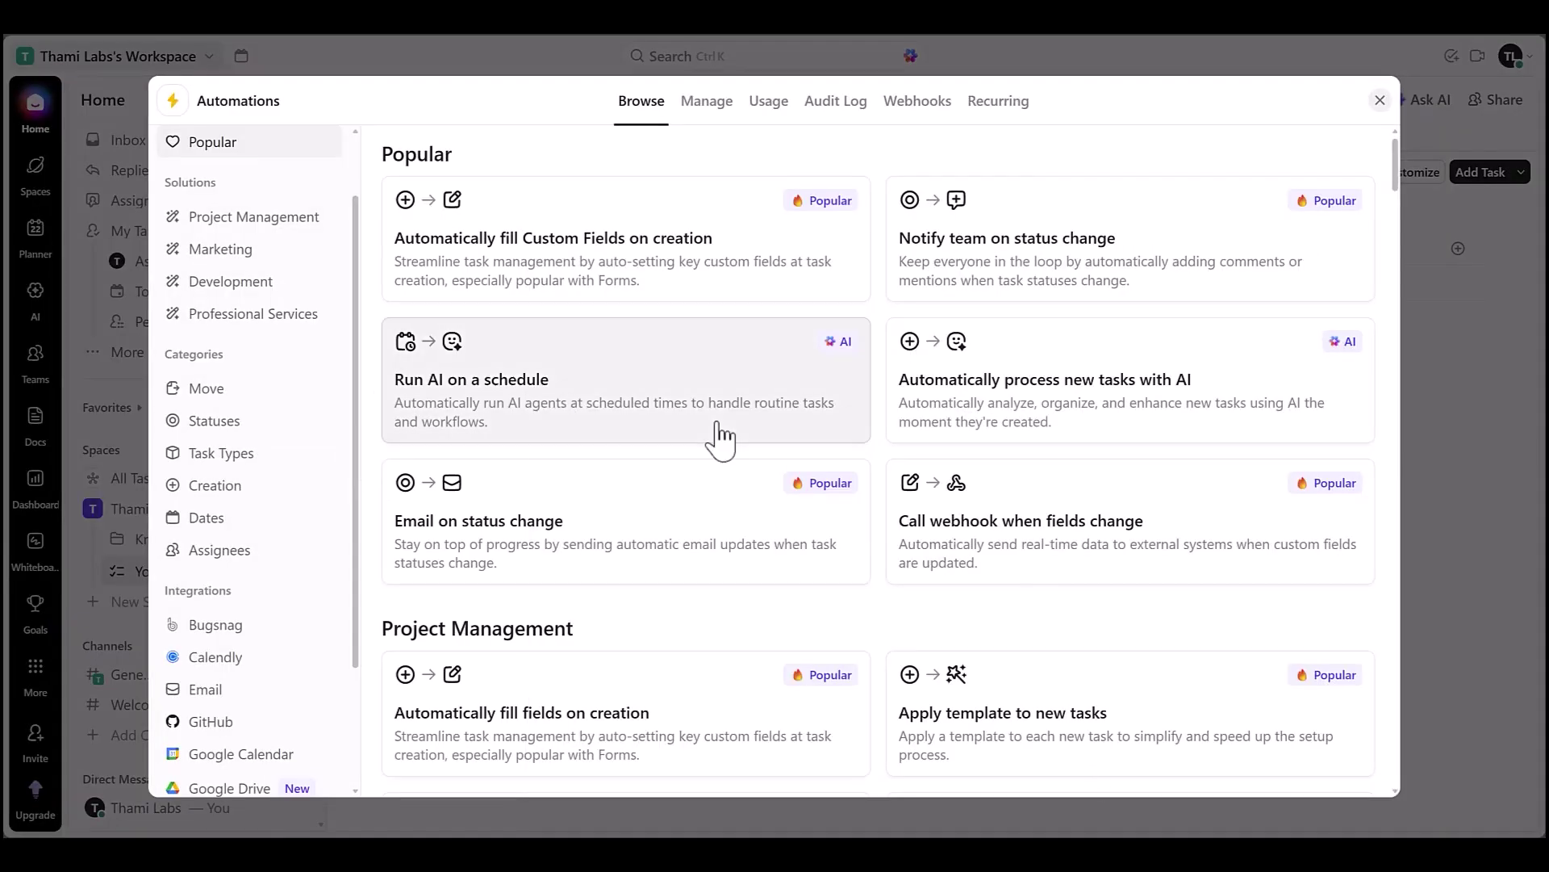
scroll(322, 242, "up", 2)
left_click(309, 157)
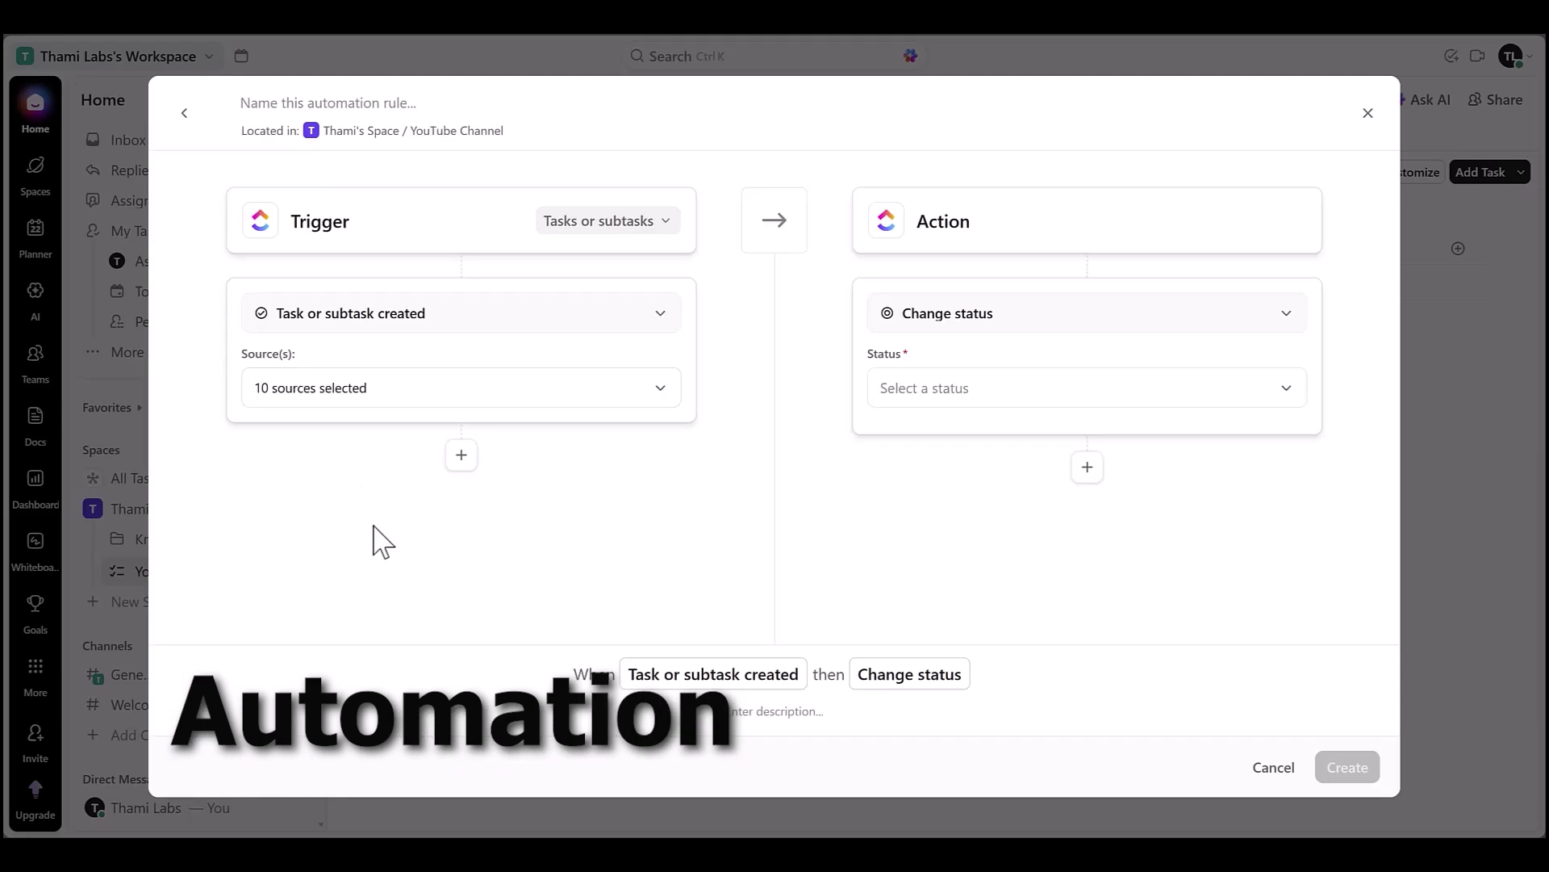
Step: Trigger the automation when a task is created and make its action change the assignee to yourself
left_click(1030, 317)
left_click(1024, 387)
left_click(1023, 388)
left_click(929, 428)
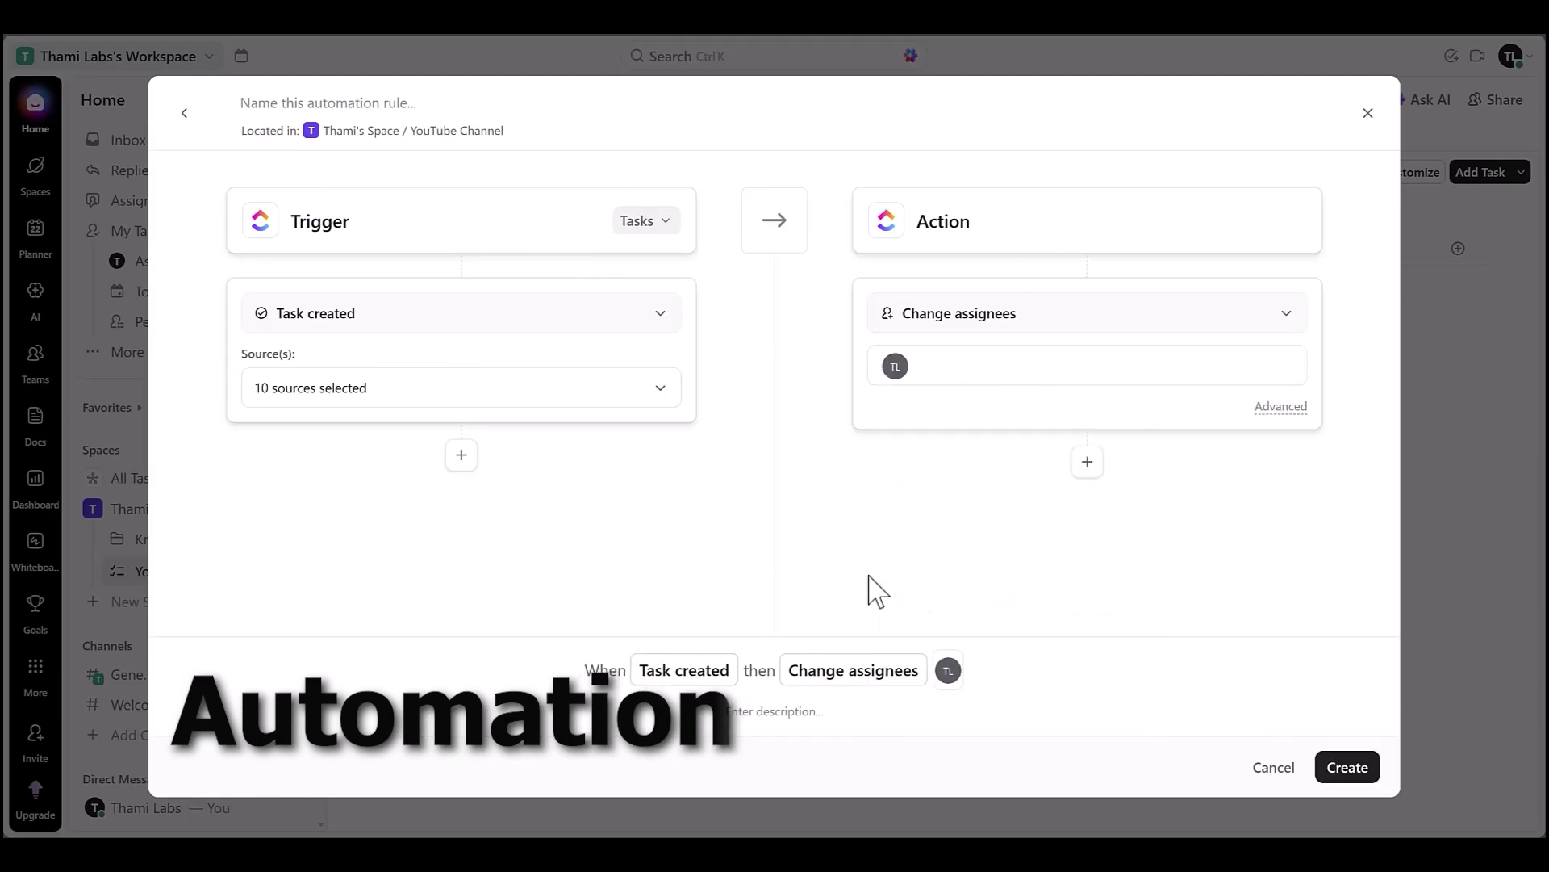
Step: Add a second action that changes the status to IN PROGRESS and create the automation
left_click(1085, 466)
left_click(1086, 484)
left_click(1085, 484)
left_click(1018, 171)
left_click(977, 563)
left_click(956, 737)
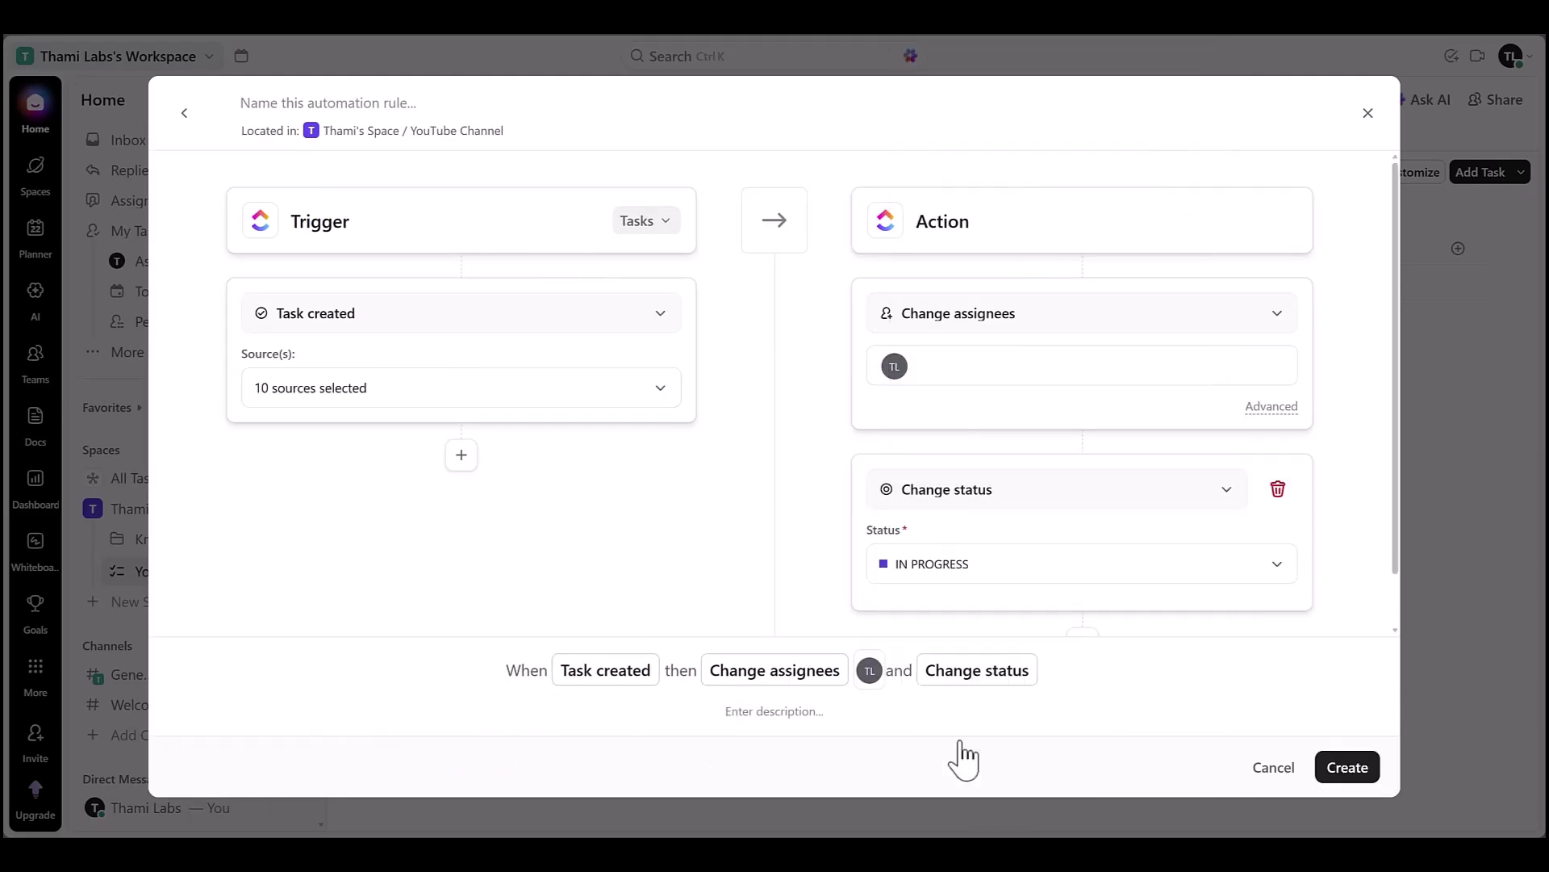
left_click(1360, 773)
Step: Open the YouTube Channel list from Spaces in a separate browser tab
right_click(458, 10)
left_click(519, 66)
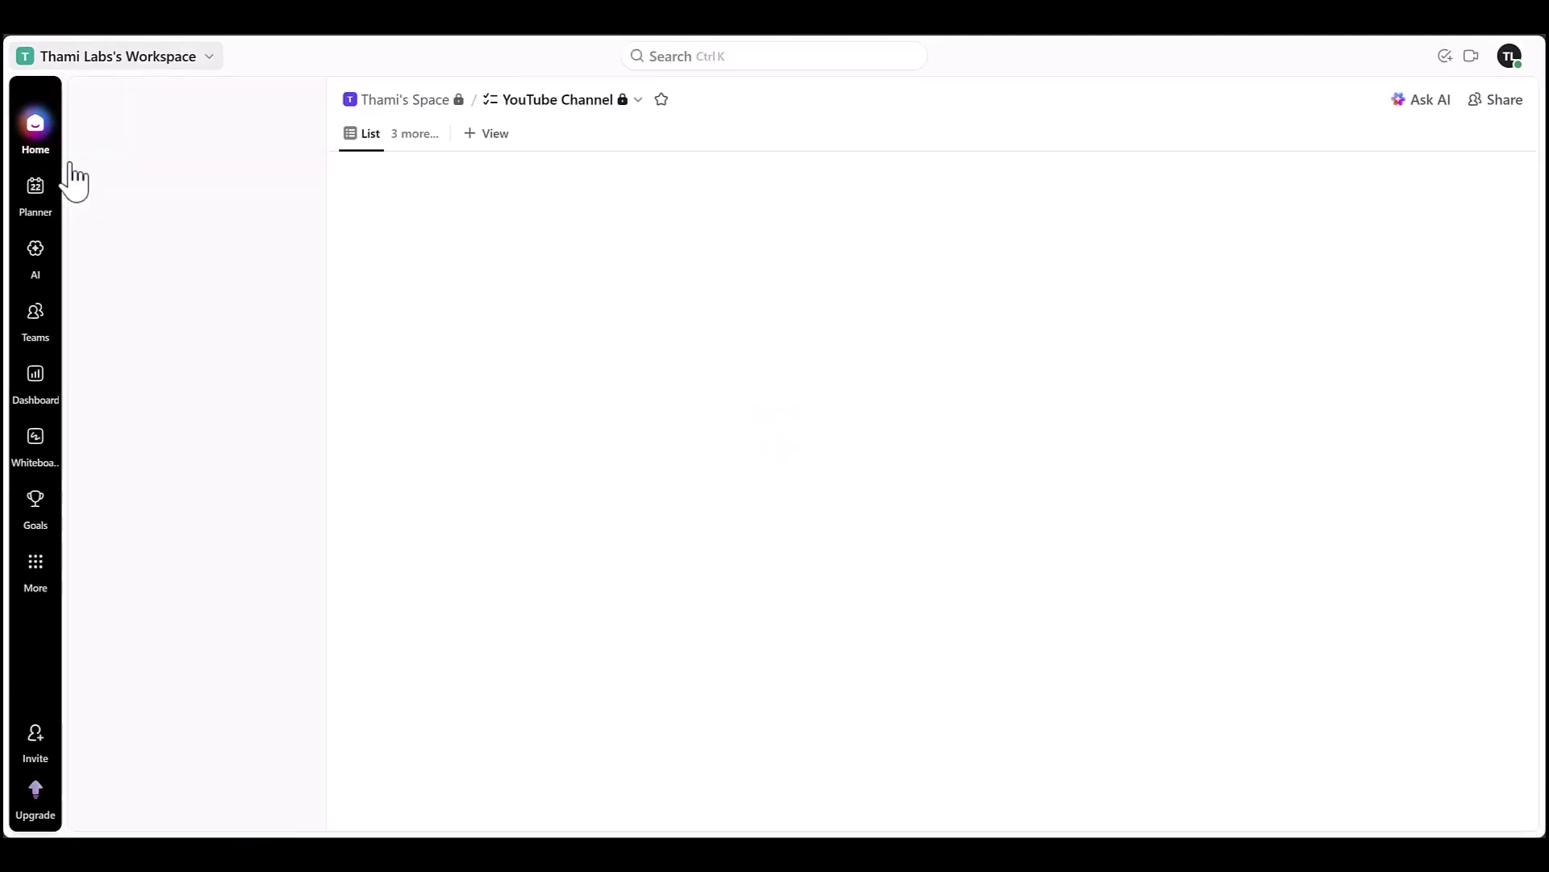
left_click(35, 188)
left_click(35, 565)
left_click(125, 311)
left_click(190, 224)
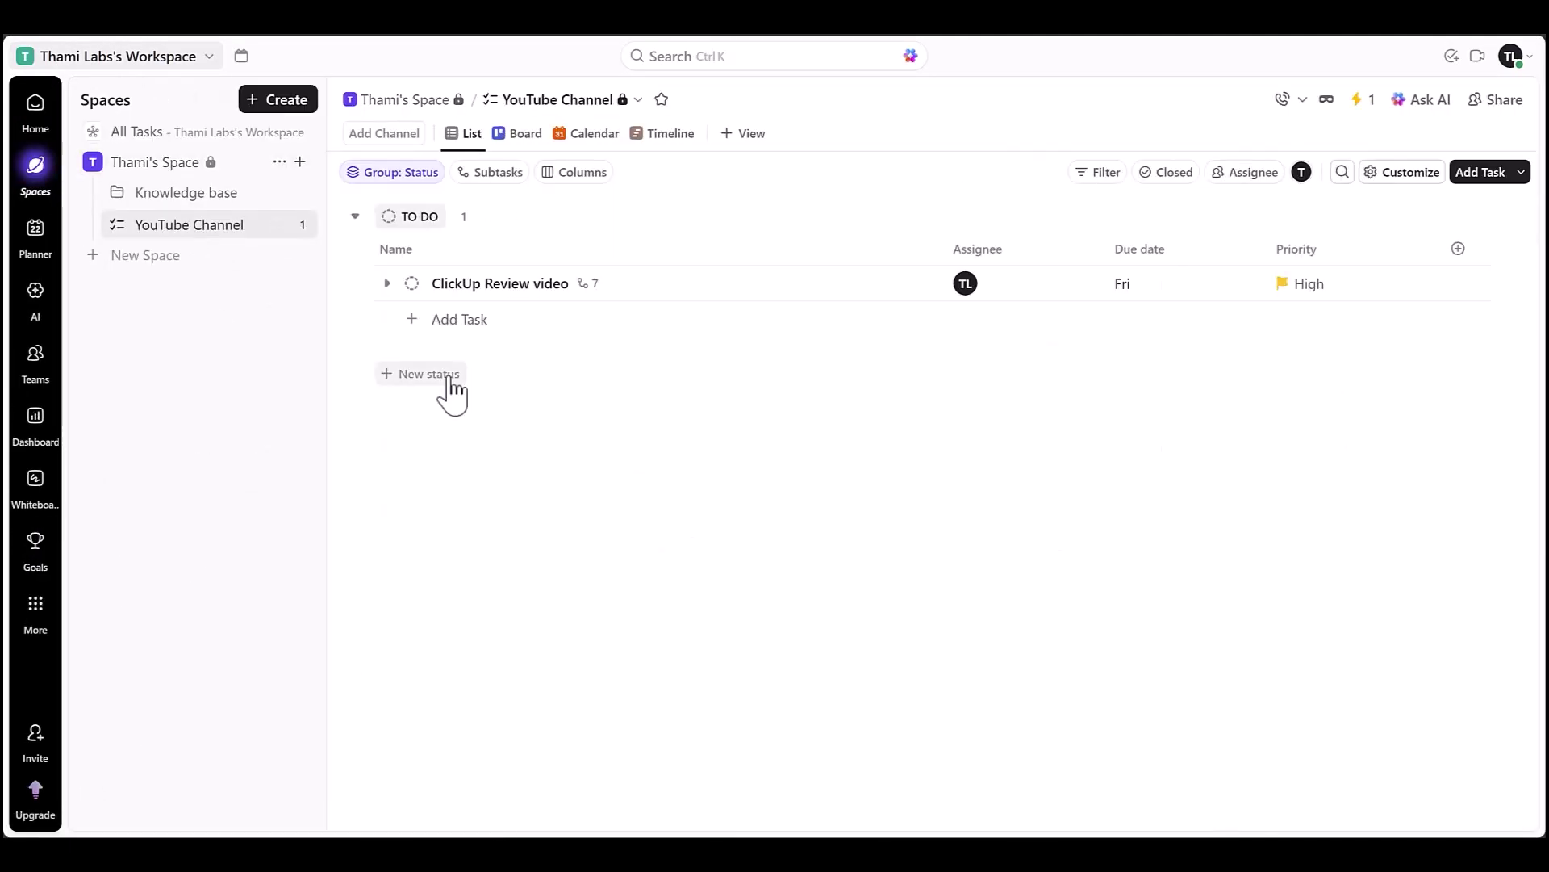
Step: Add a task named "Automation checking task" to the list's TO DO group
left_click(413, 321)
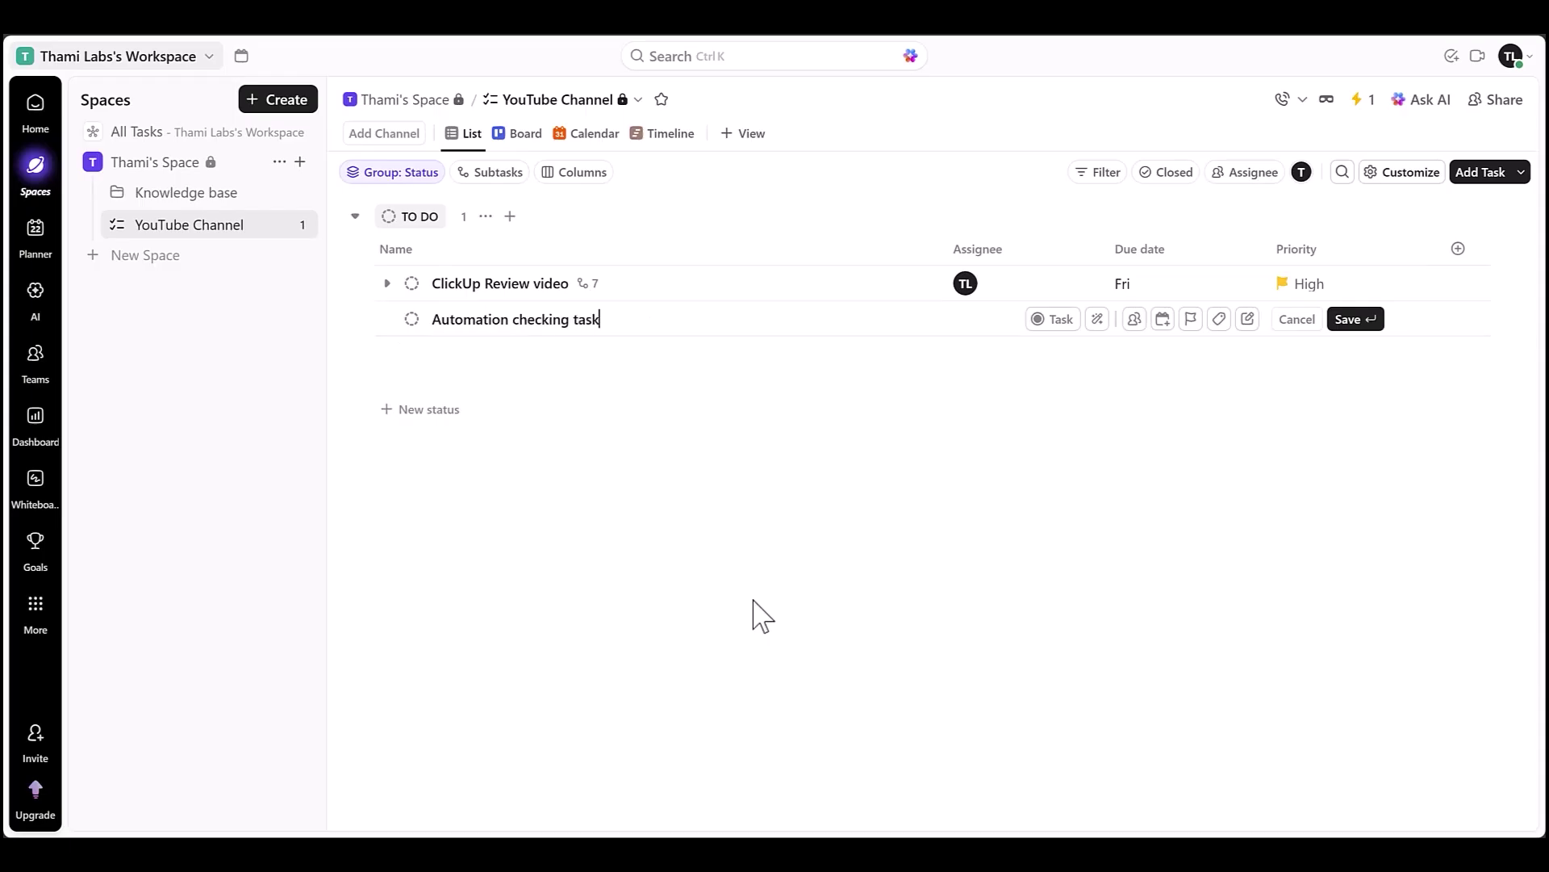
key("Return")
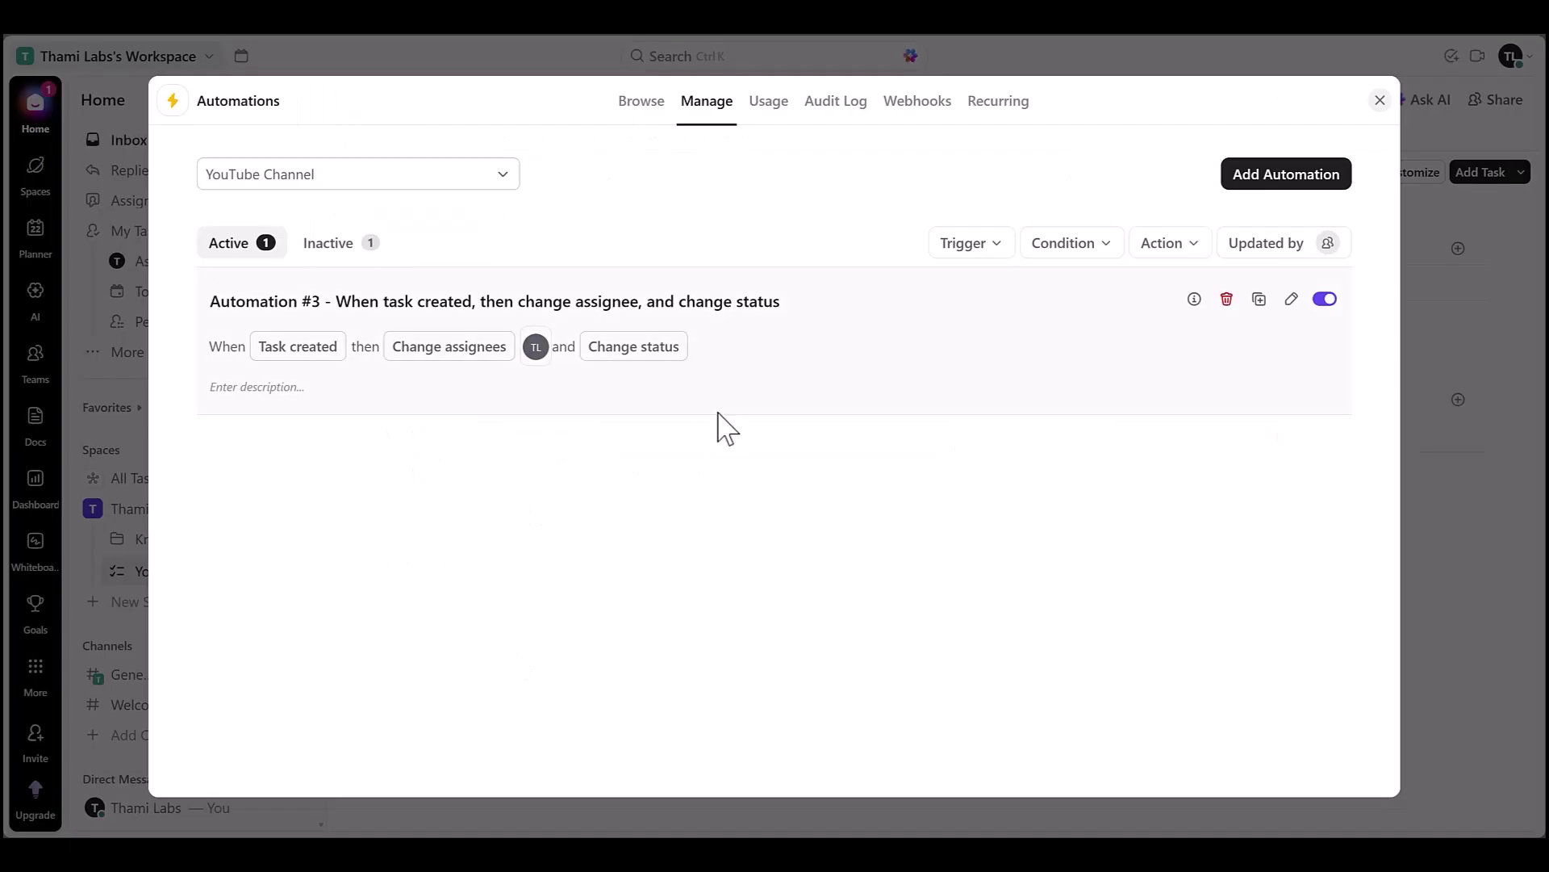
Step: Open the new automation for checking and add a TO DO task named "Validating automation one more time"
left_click(734, 387)
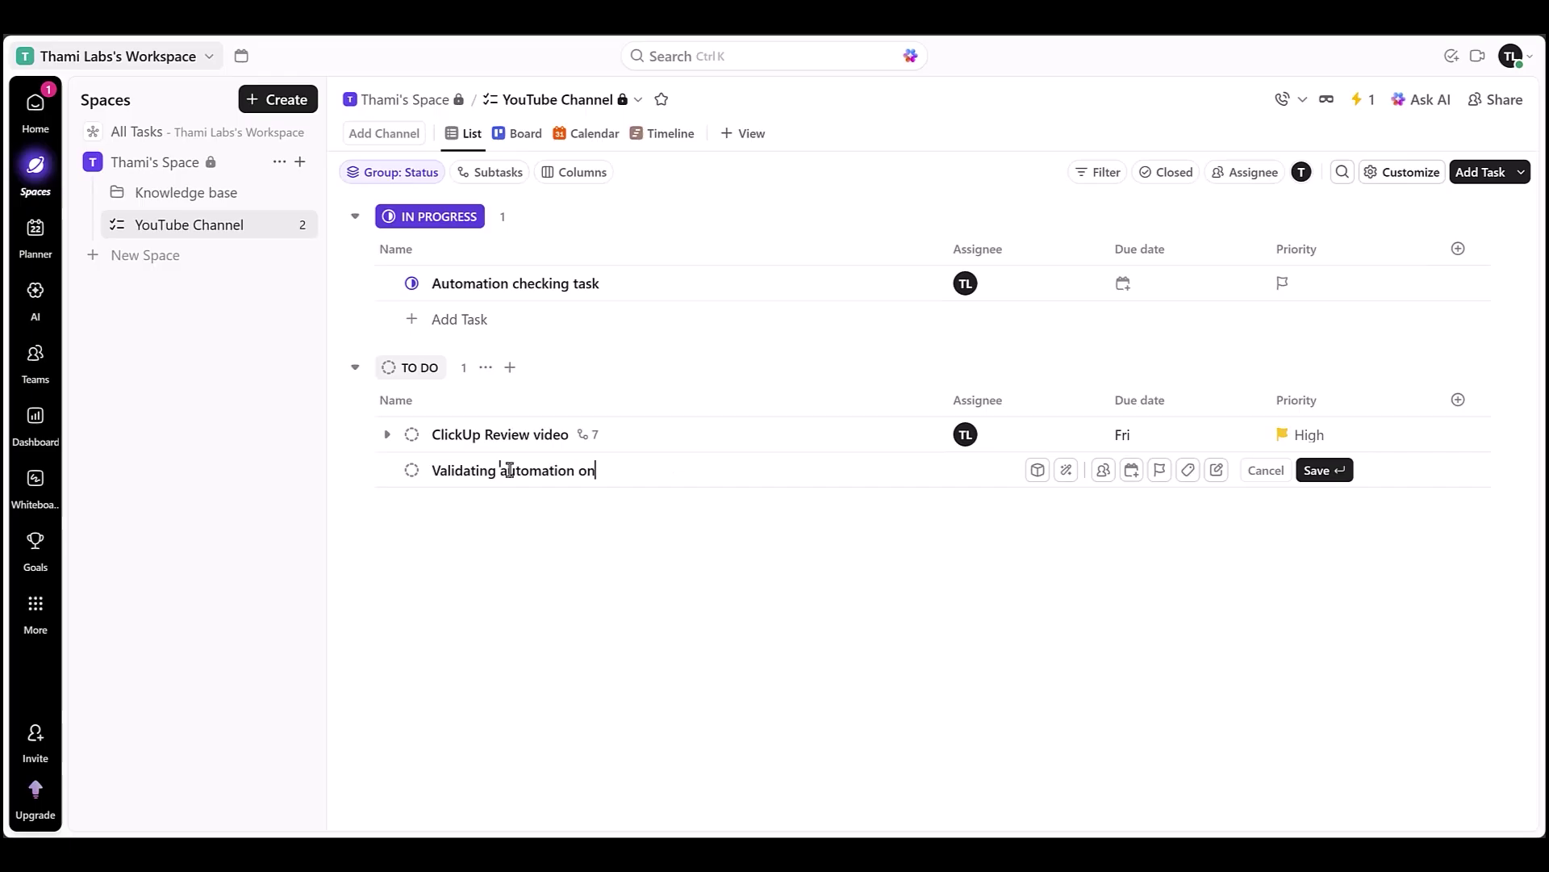
type("e more time")
key("Return")
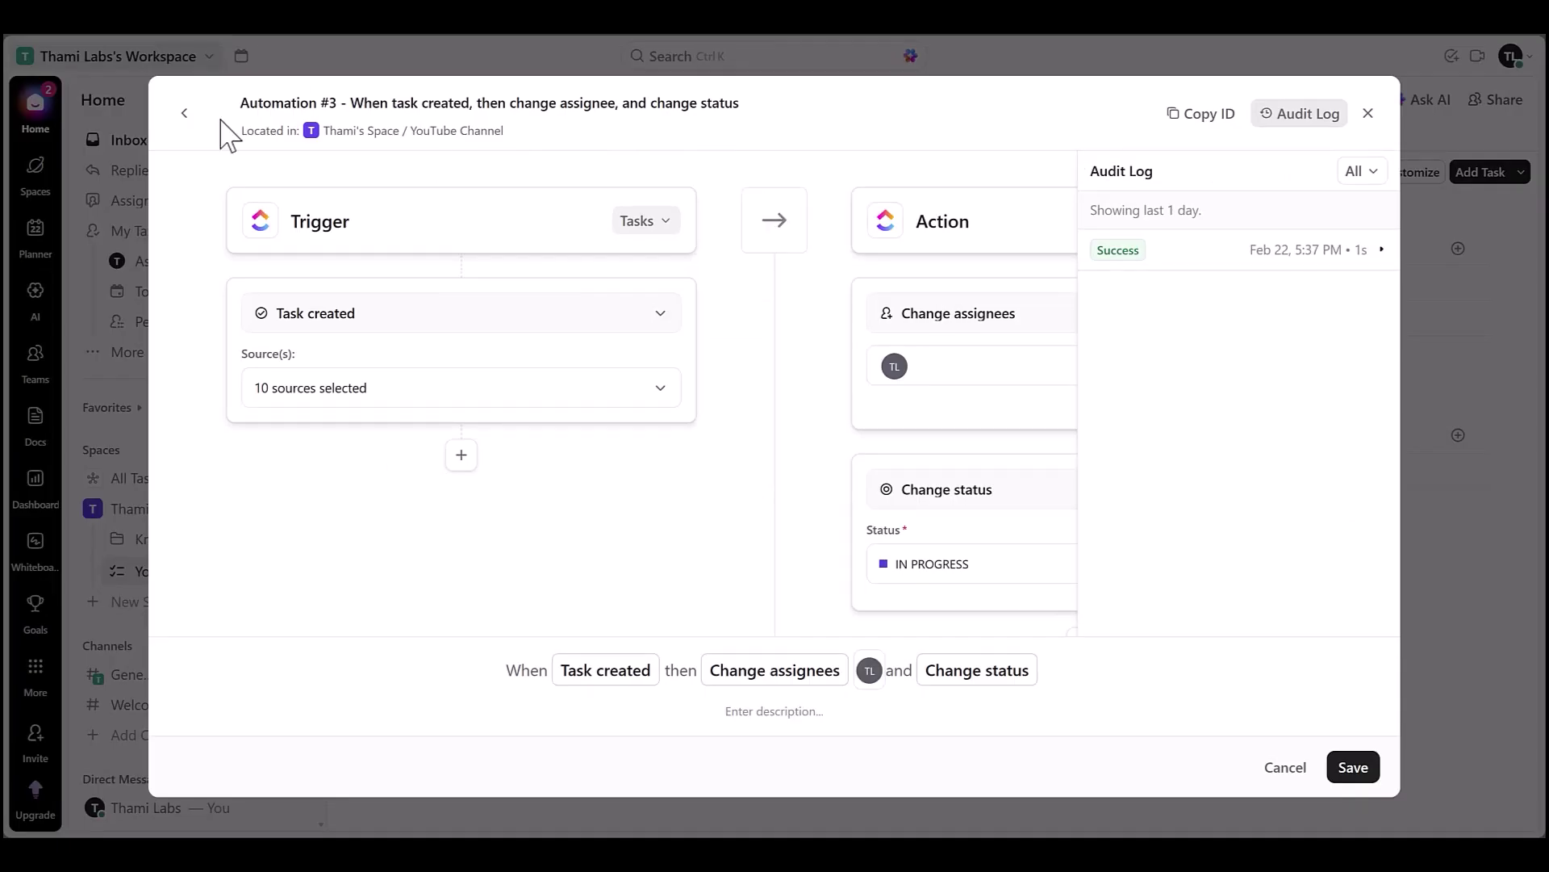
Step: Add a Dashboard view to the YouTube Channel list and look through its cards
left_click(742, 347)
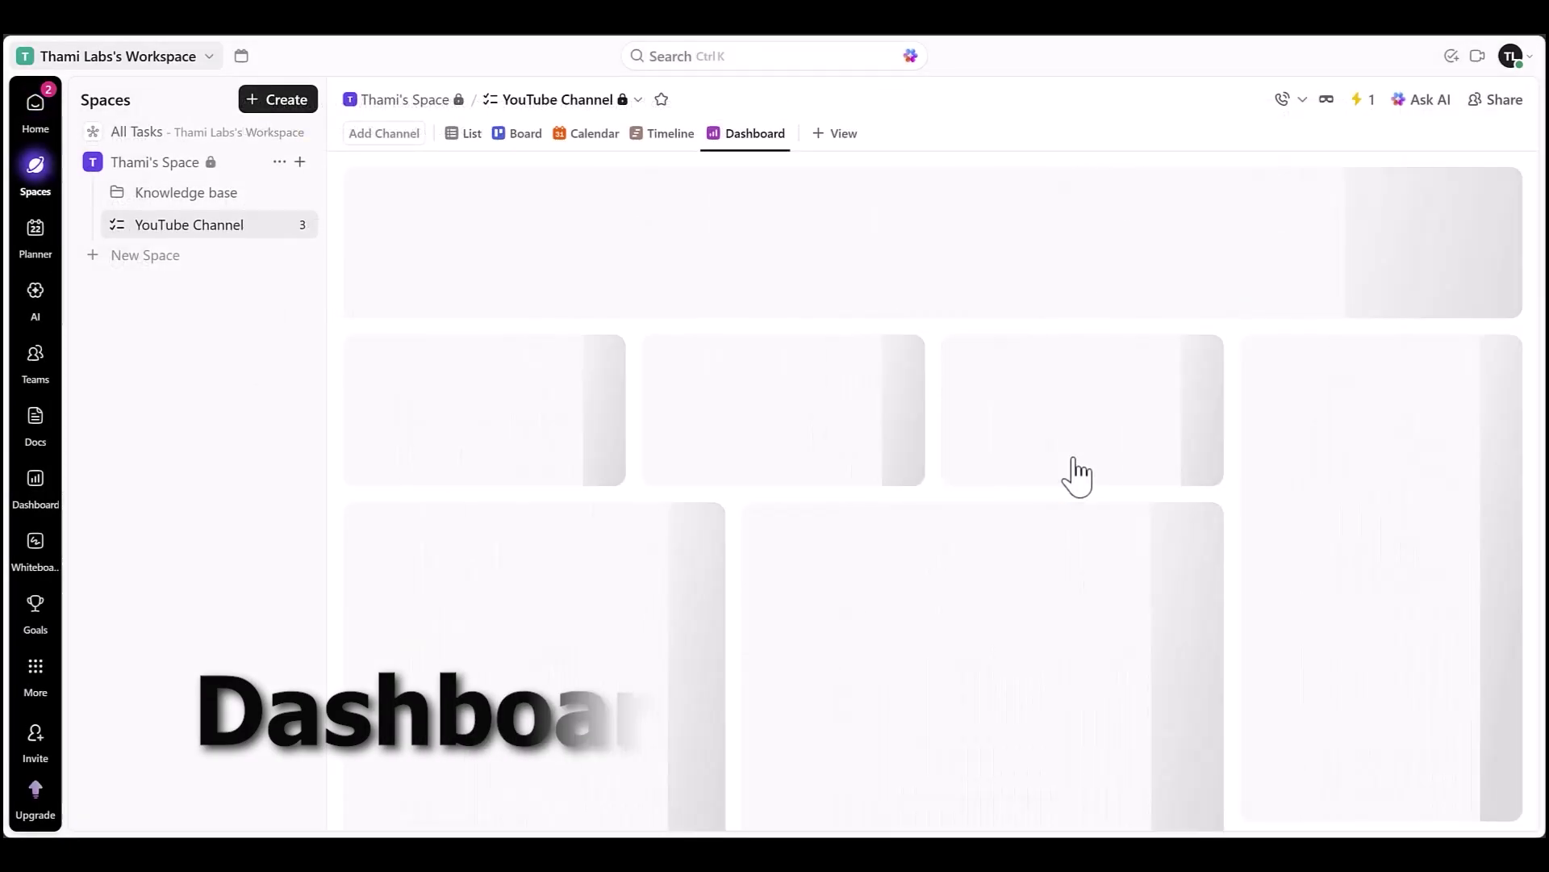
left_click(702, 381)
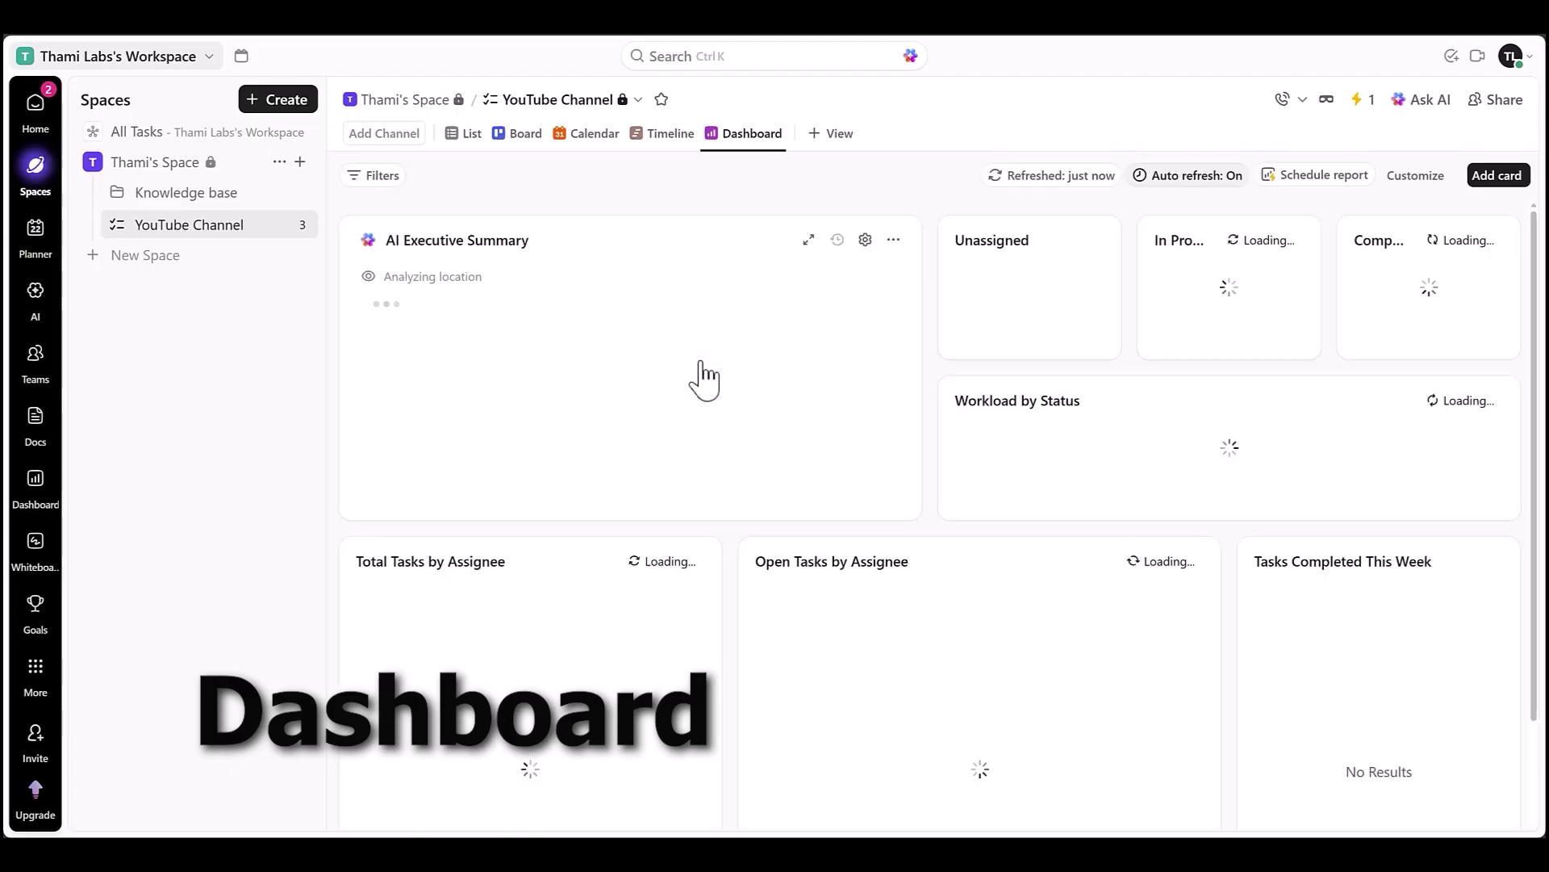
scroll(1538, 378, "down", 3)
scroll(1537, 377, "down", 5)
scroll(1537, 378, "up", 8)
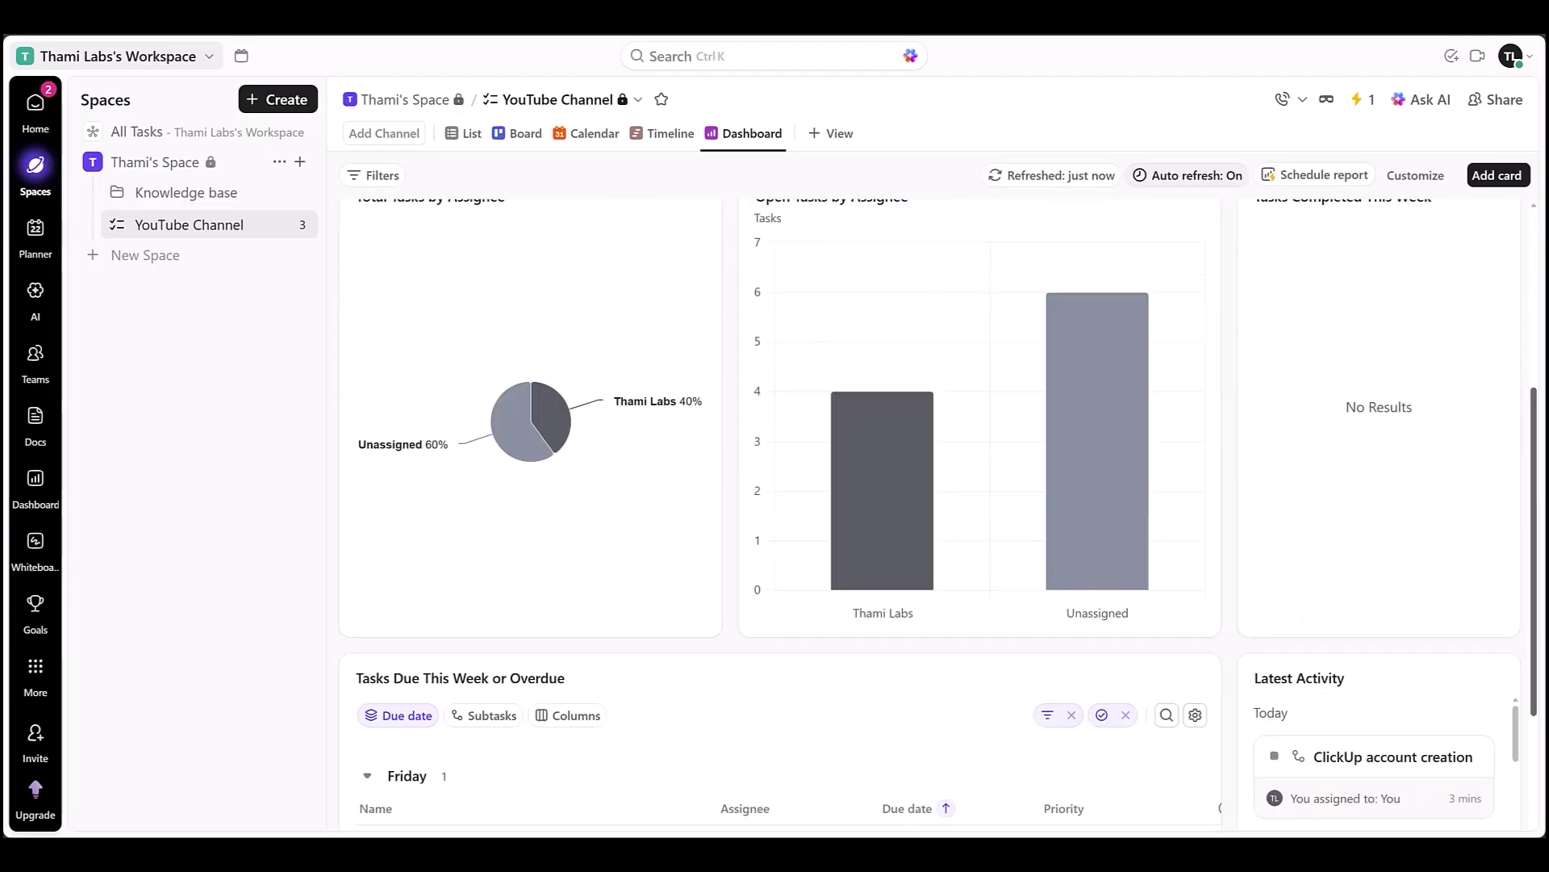
Step: Review the options for adding a scheduled report to the dashboard, leaving without creating one
left_click(1315, 175)
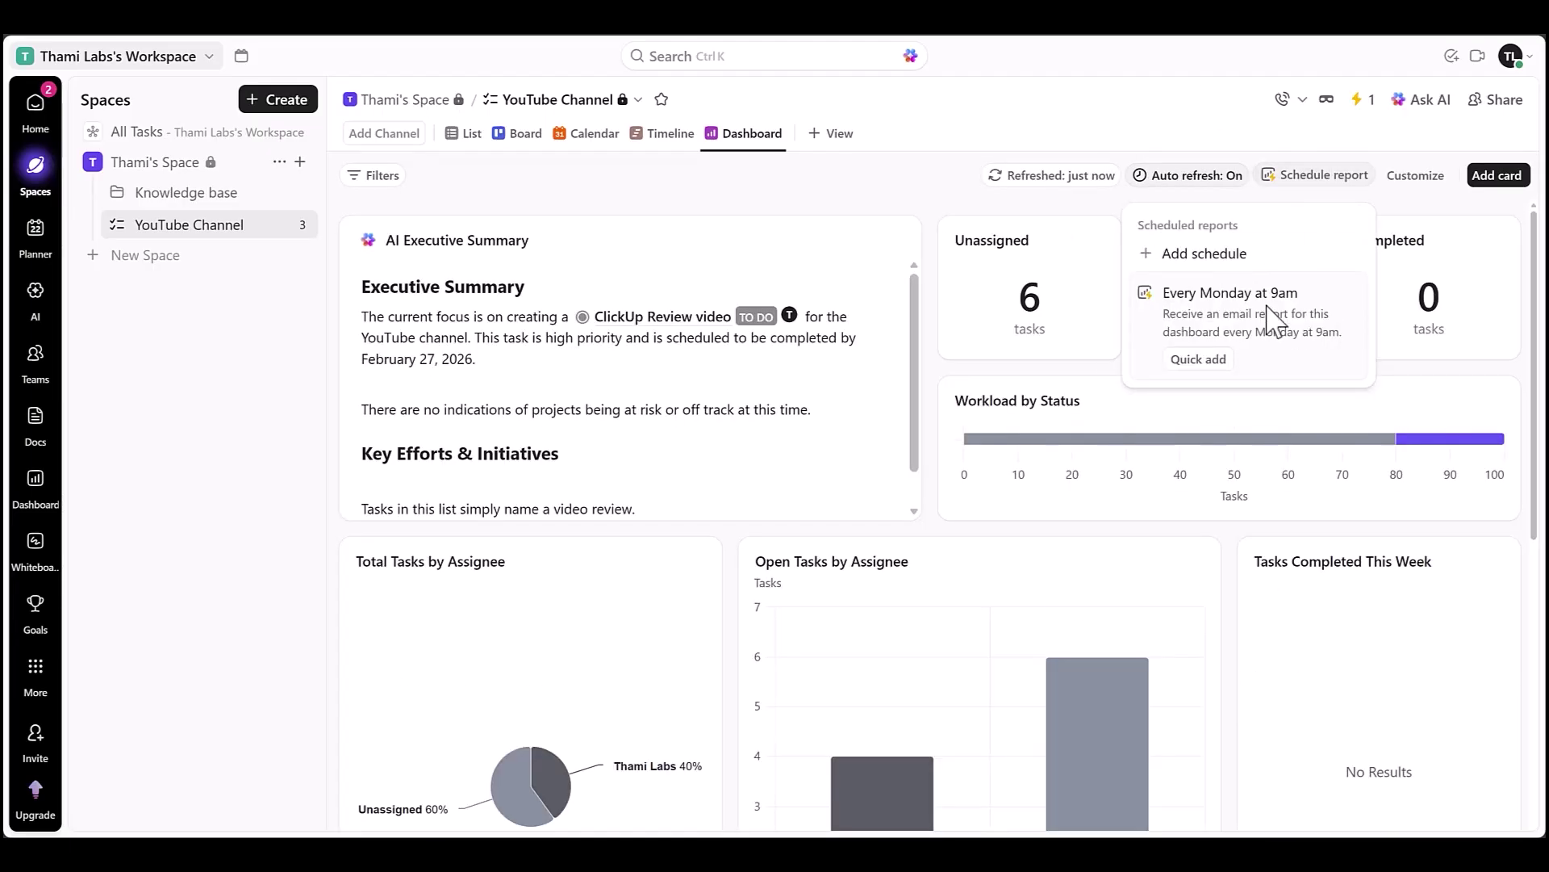
left_click(1204, 253)
left_click(1368, 110)
left_click(1378, 105)
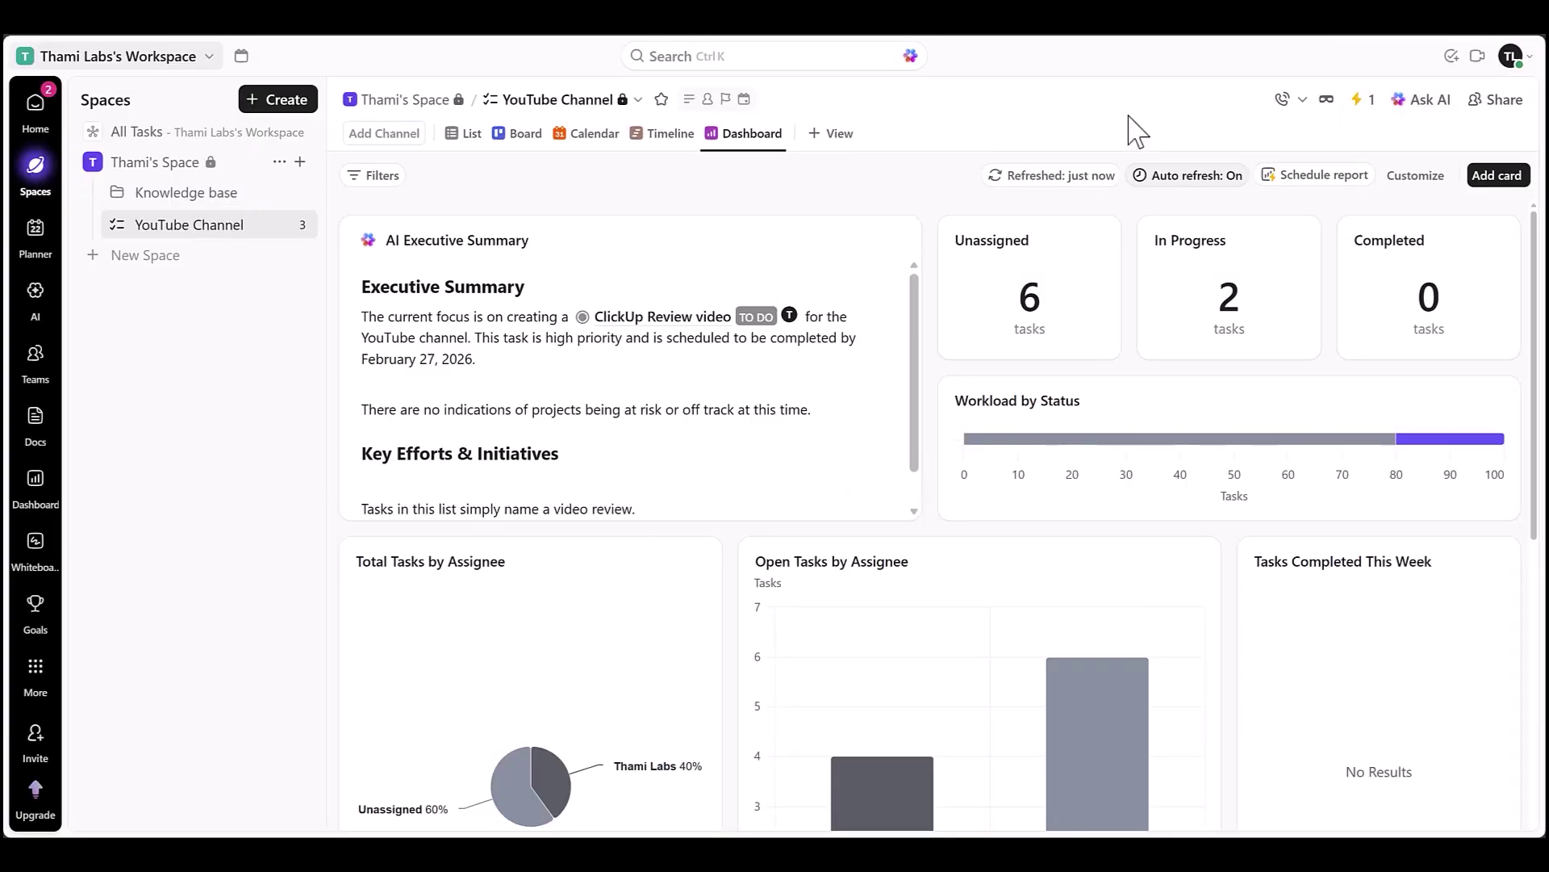
Step: From the TO DO slice of the Workload by Status pie chart, assign the ClickUp features analysis subtask to yourself
scroll(1238, 312, "down", 6)
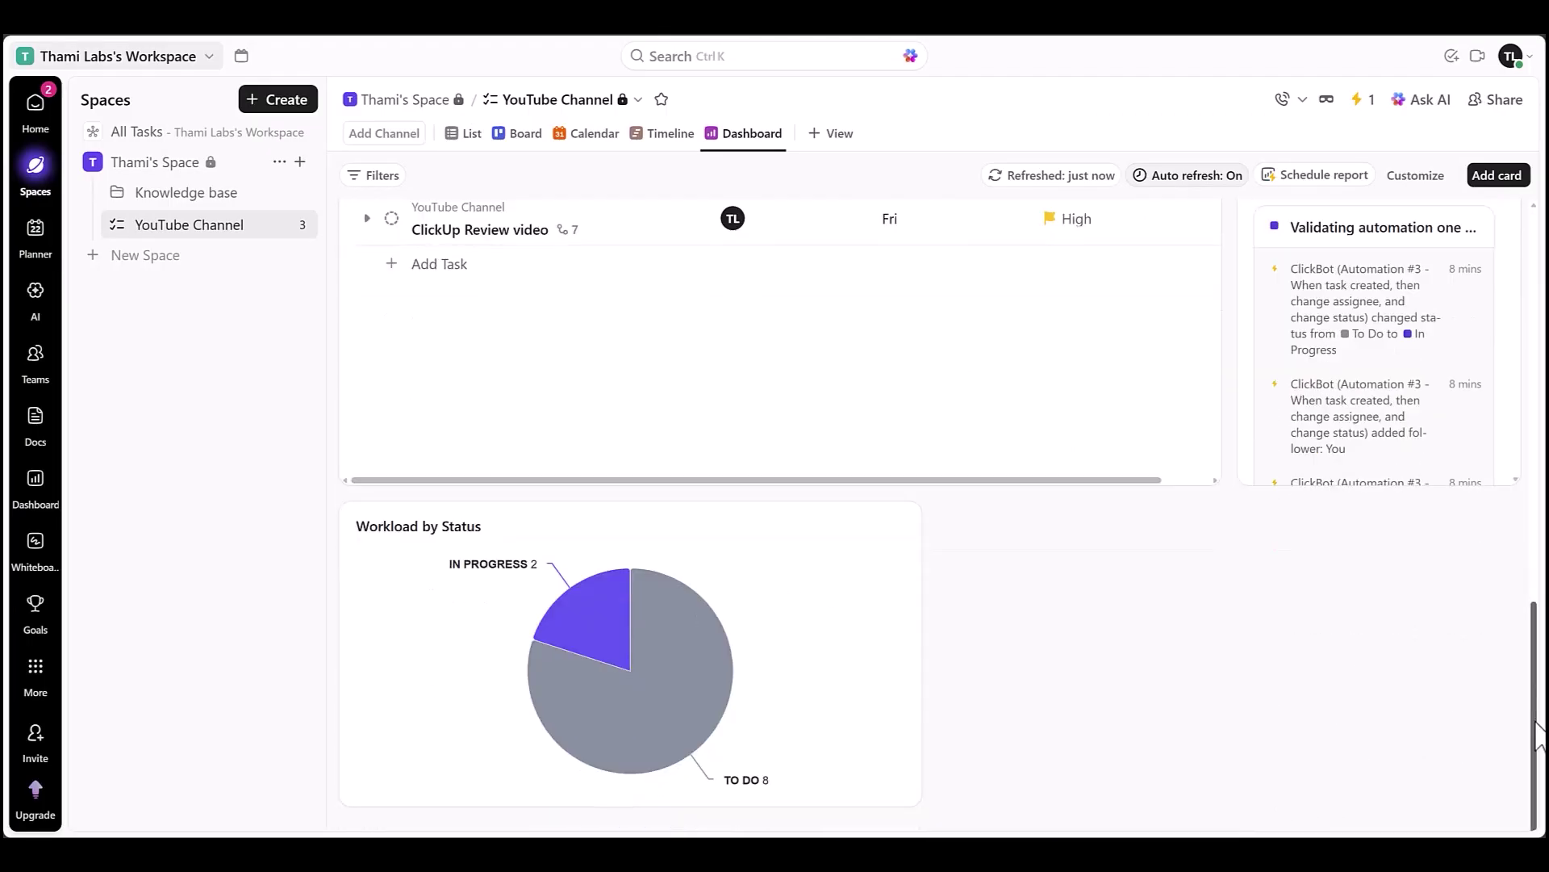
left_click(675, 717)
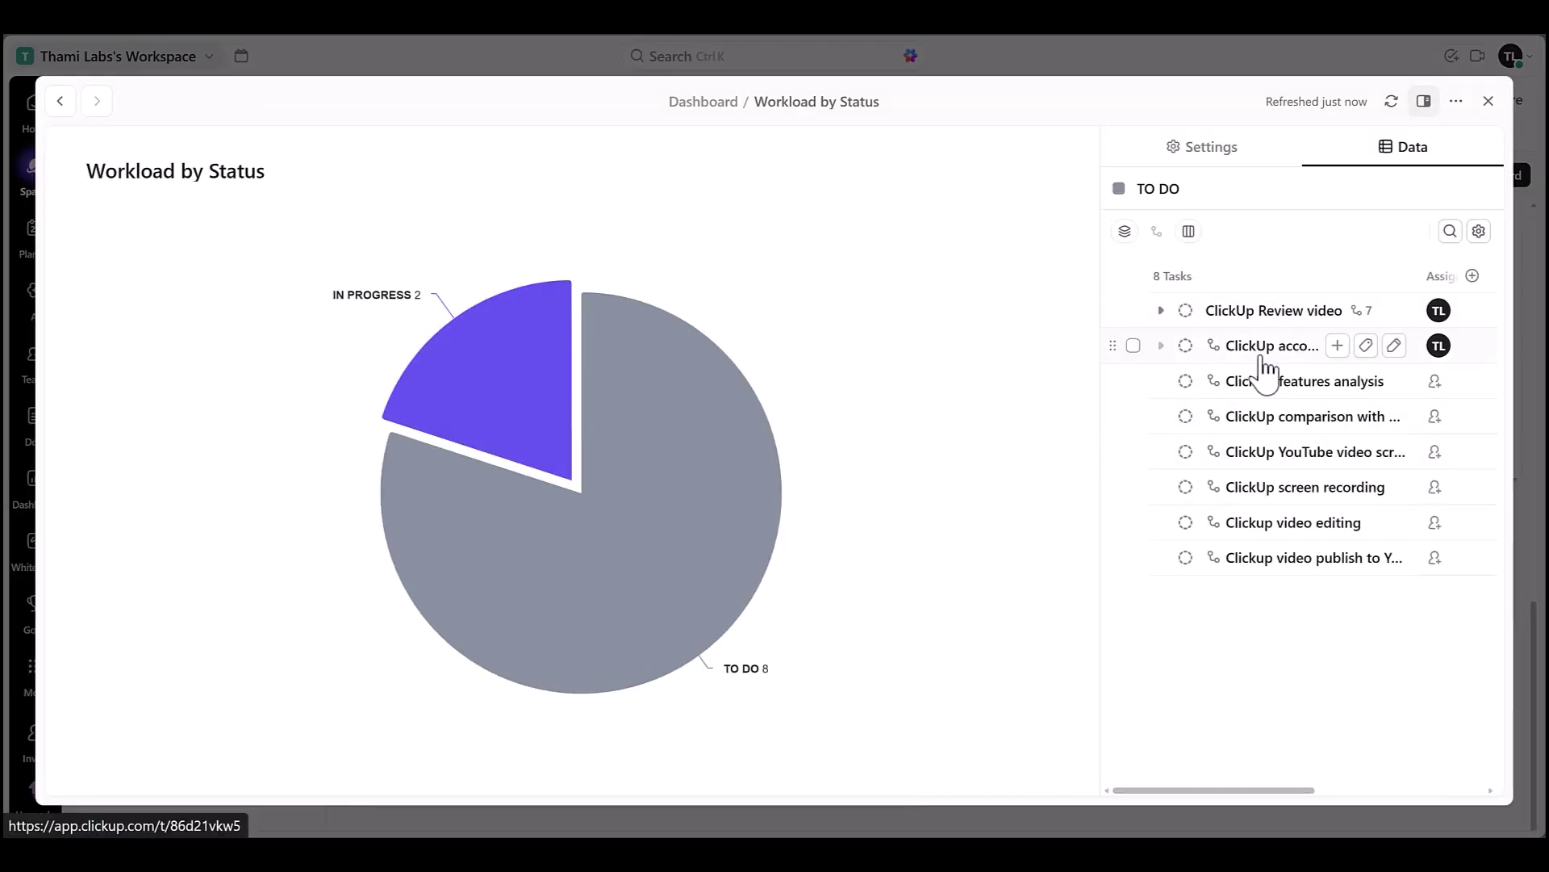
left_click(1257, 394)
key("m")
left_click(1519, 105)
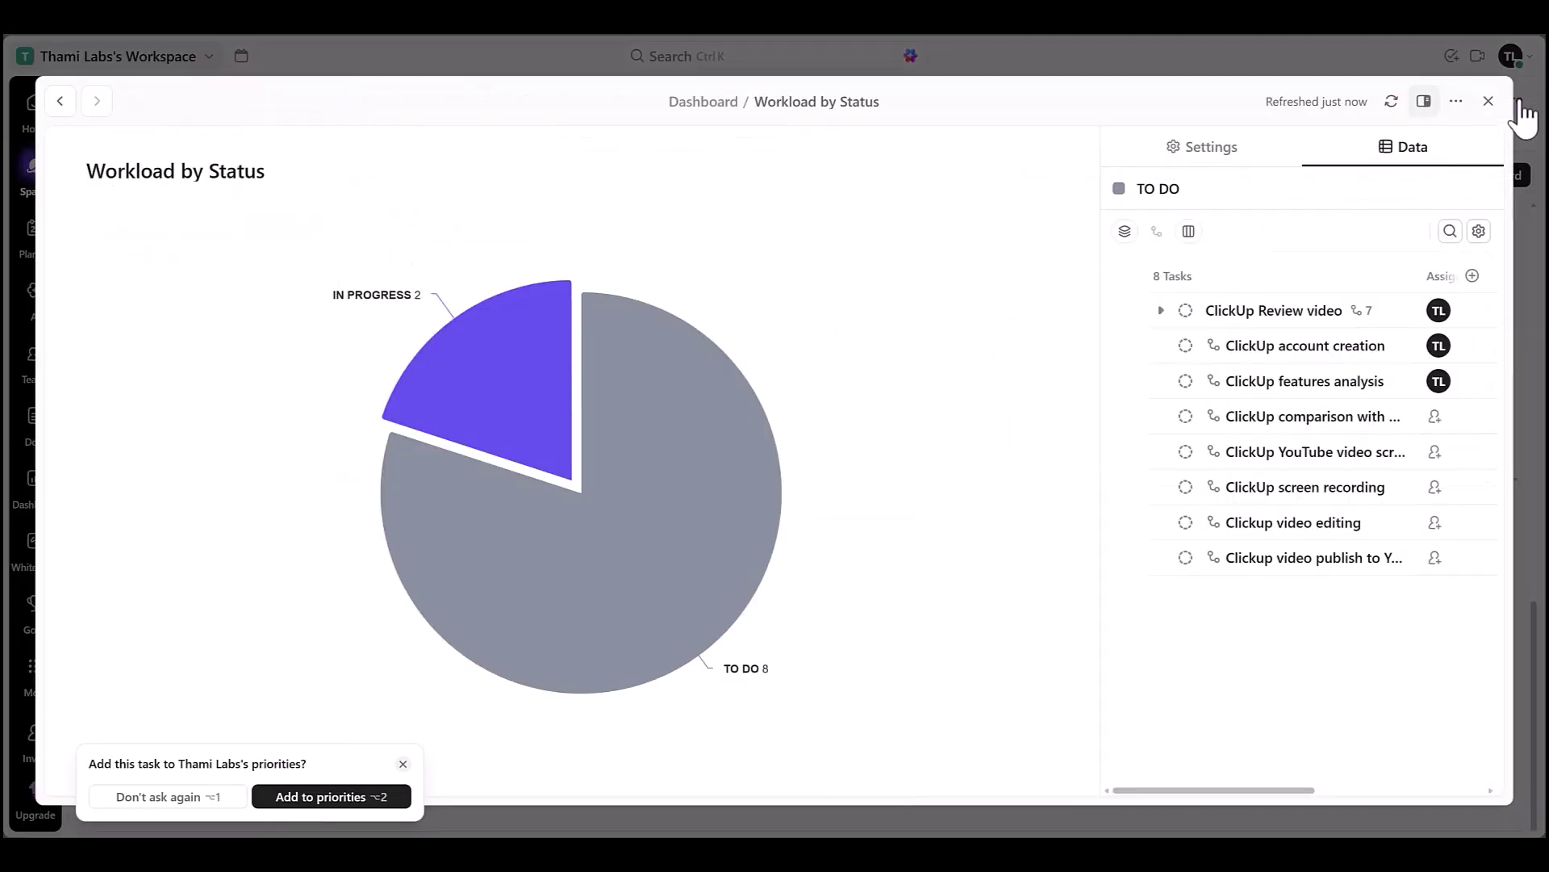
Step: Close the Workload by Status chart and browse the workspace's automation templates for Development and Professional Services
left_click(1493, 102)
key("F5")
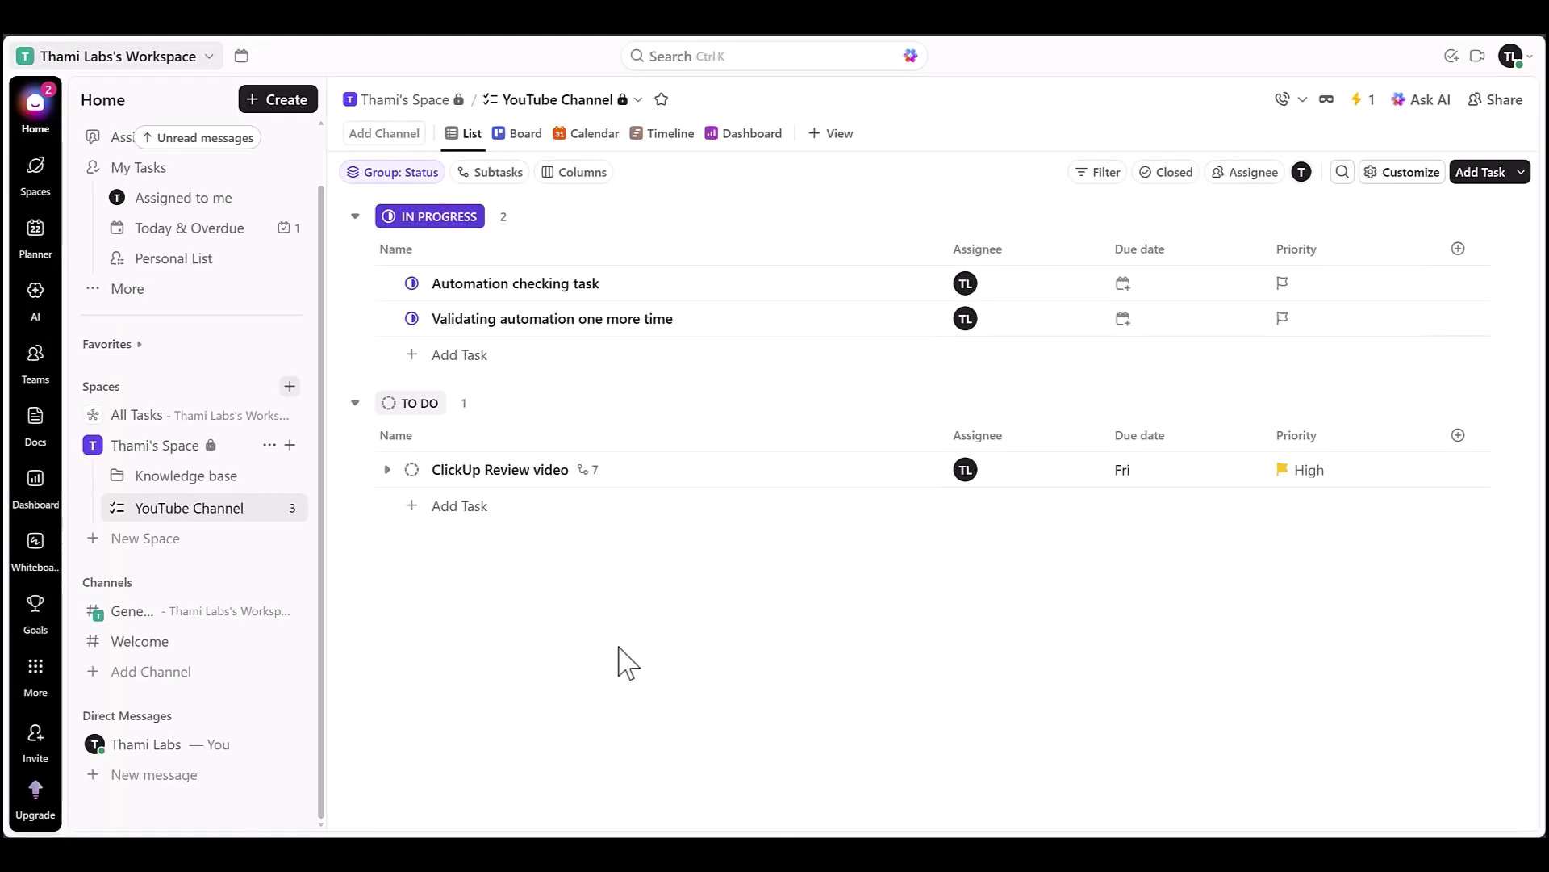
left_click(181, 58)
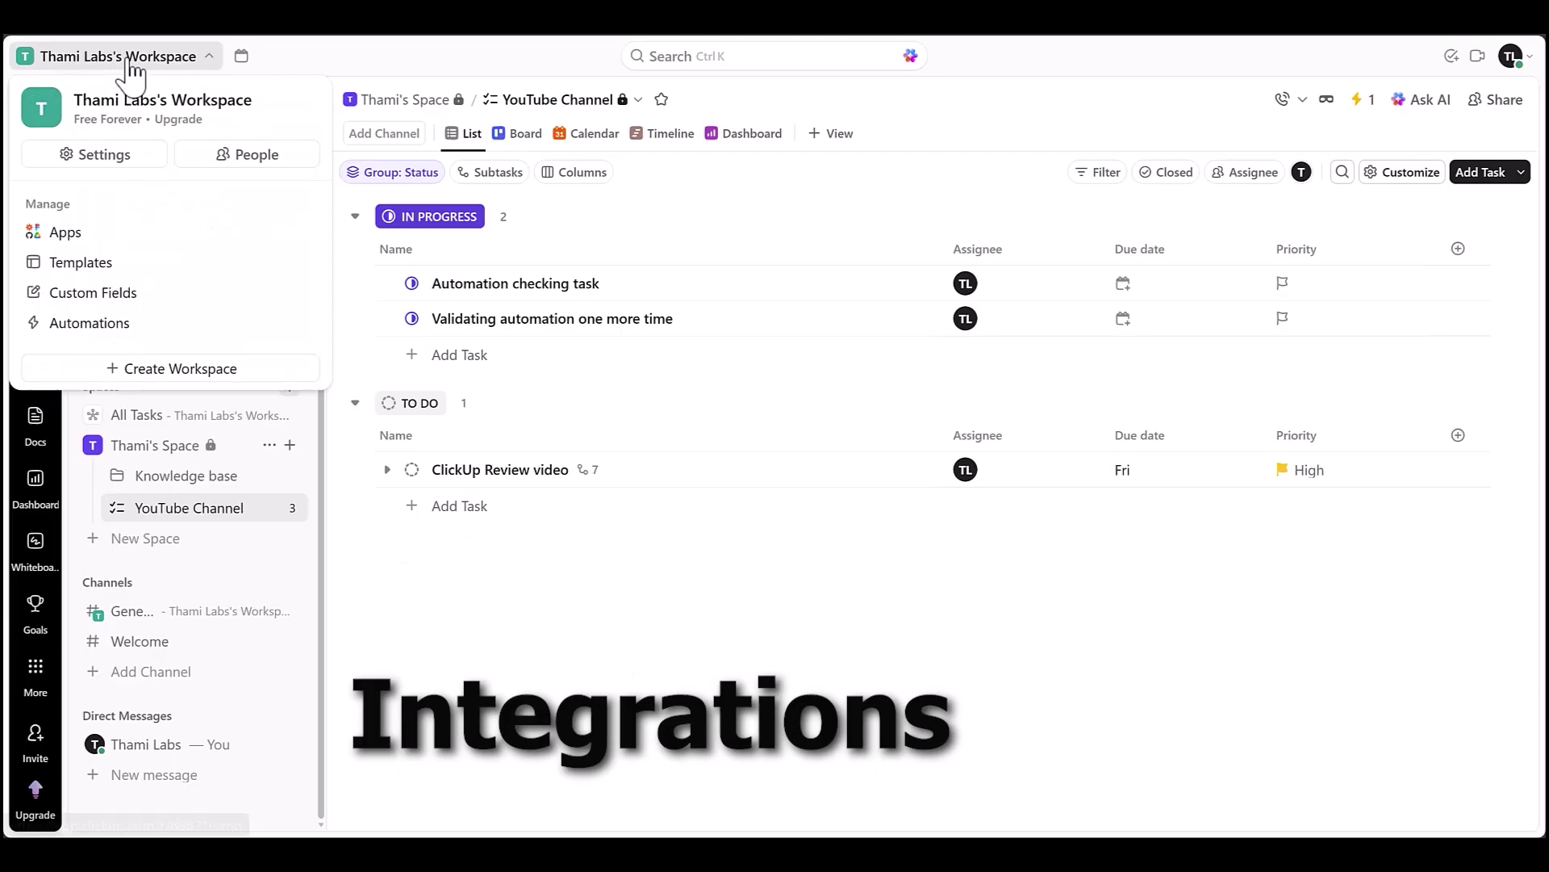
left_click(104, 327)
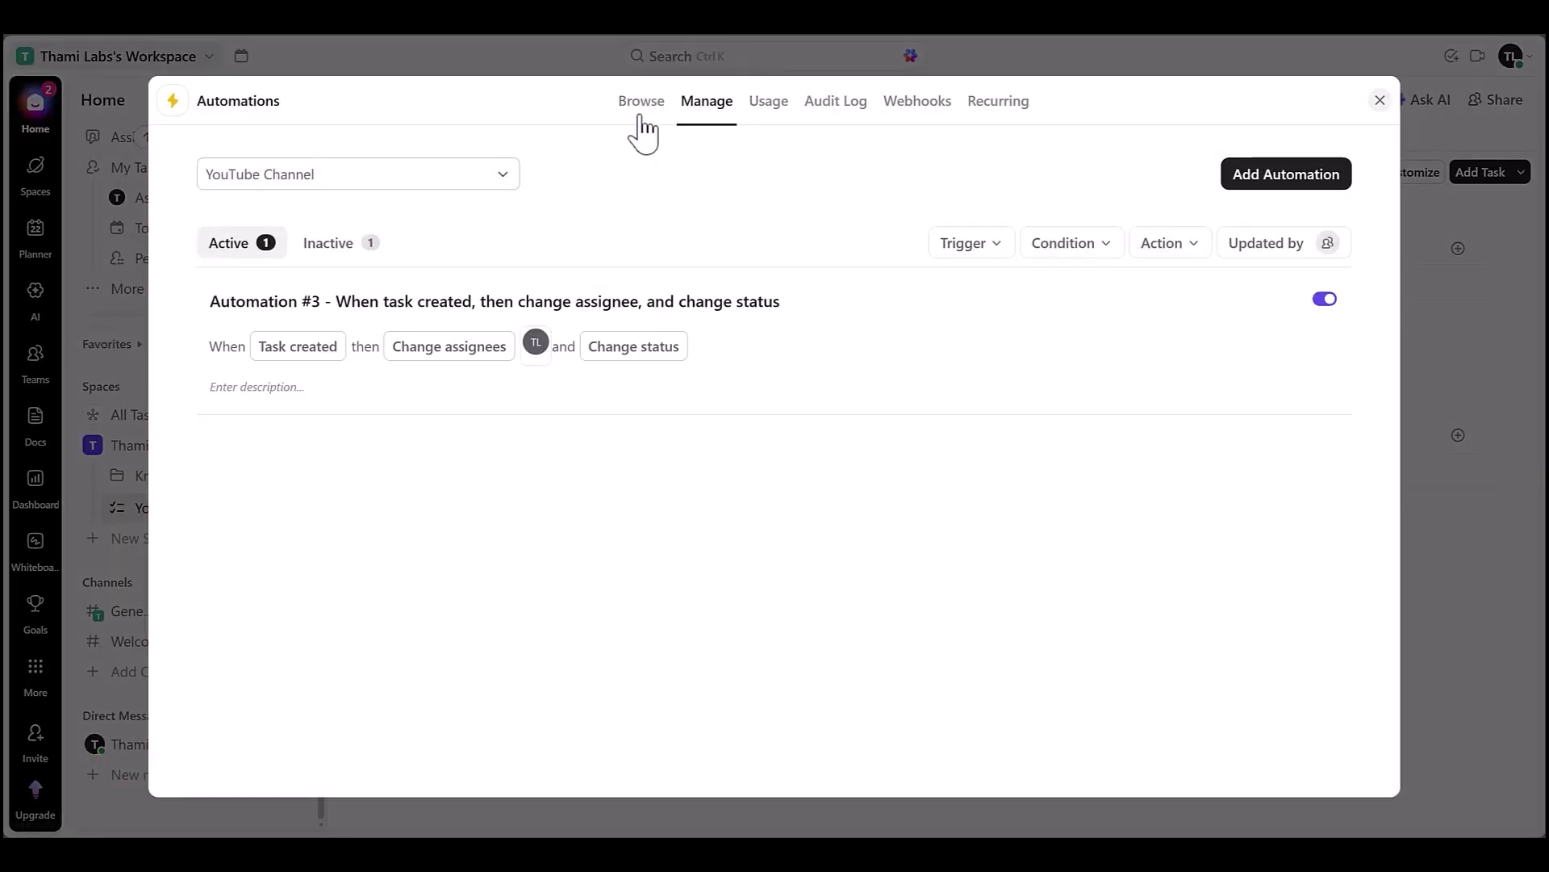
left_click(642, 113)
left_click(242, 283)
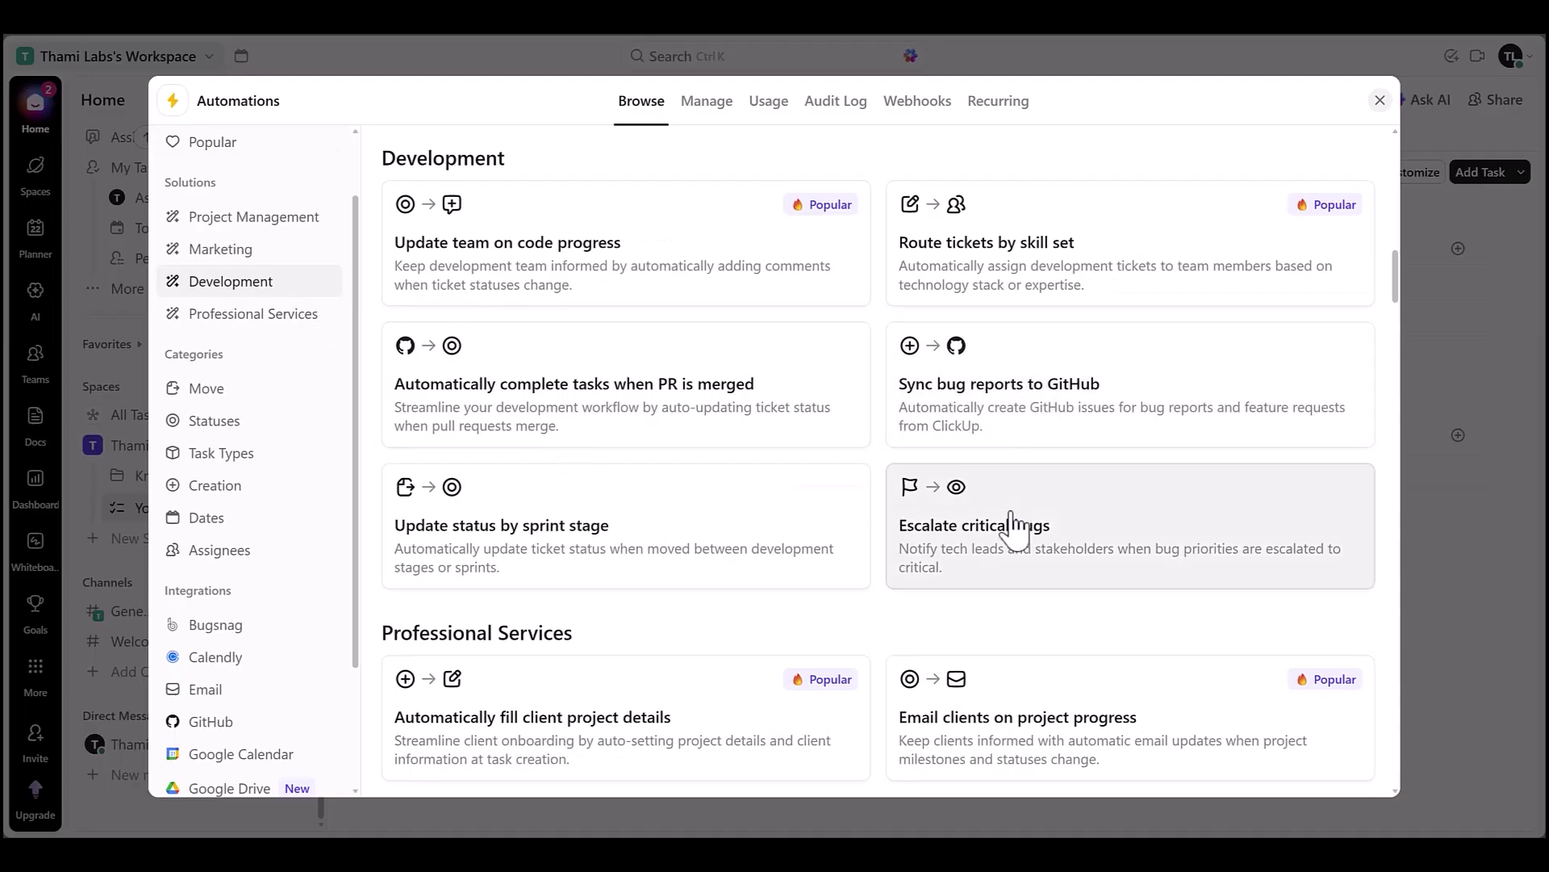
left_click(284, 323)
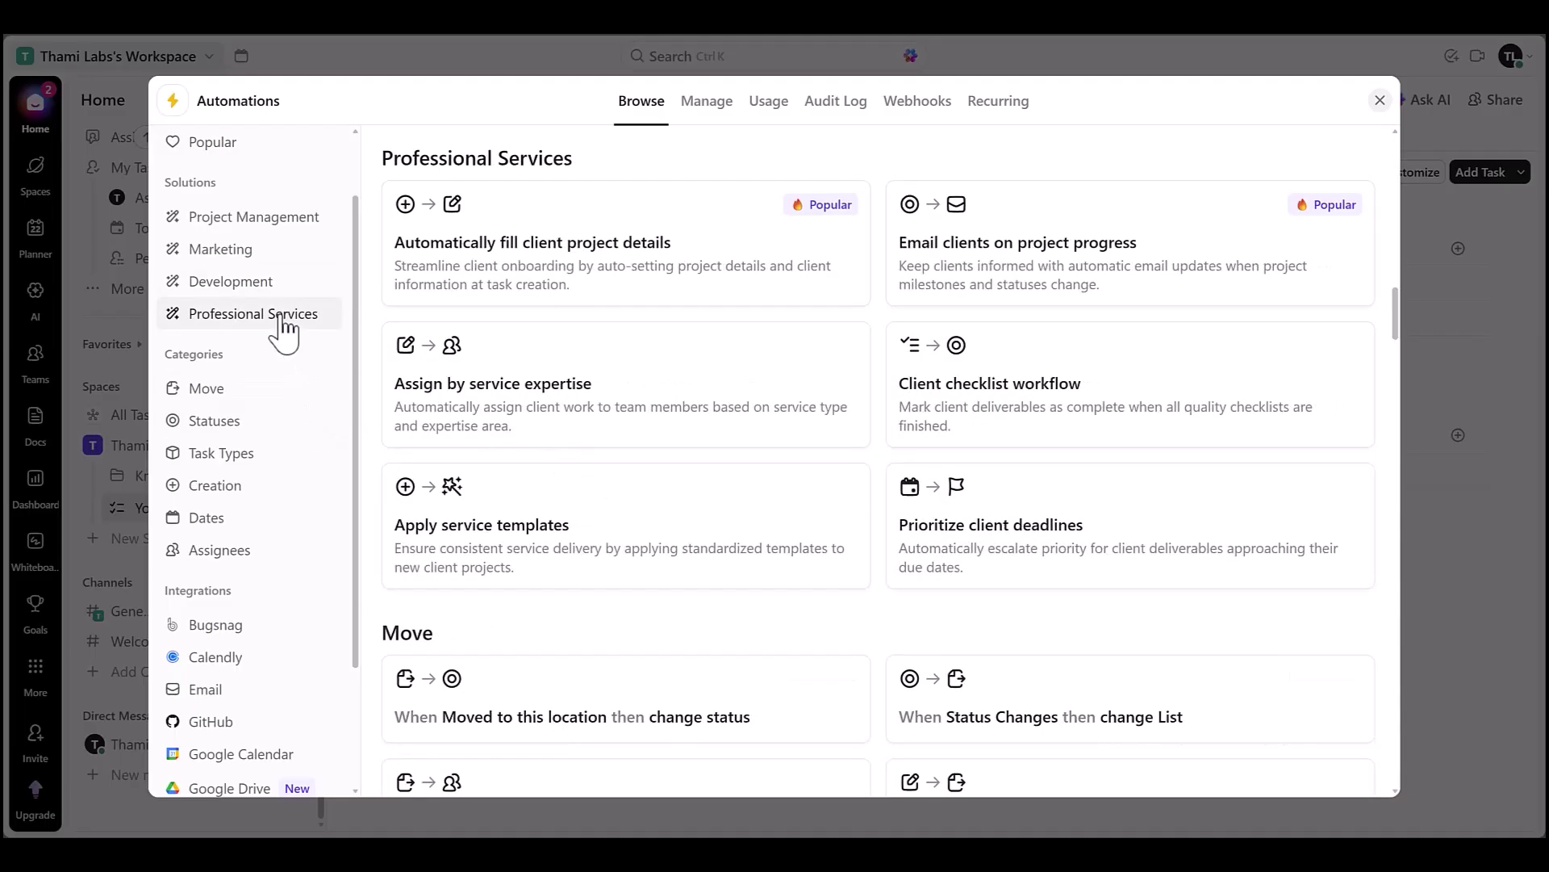
Step: Review the form for creating an automation webhook, leaving without creating one
left_click(929, 121)
left_click(811, 521)
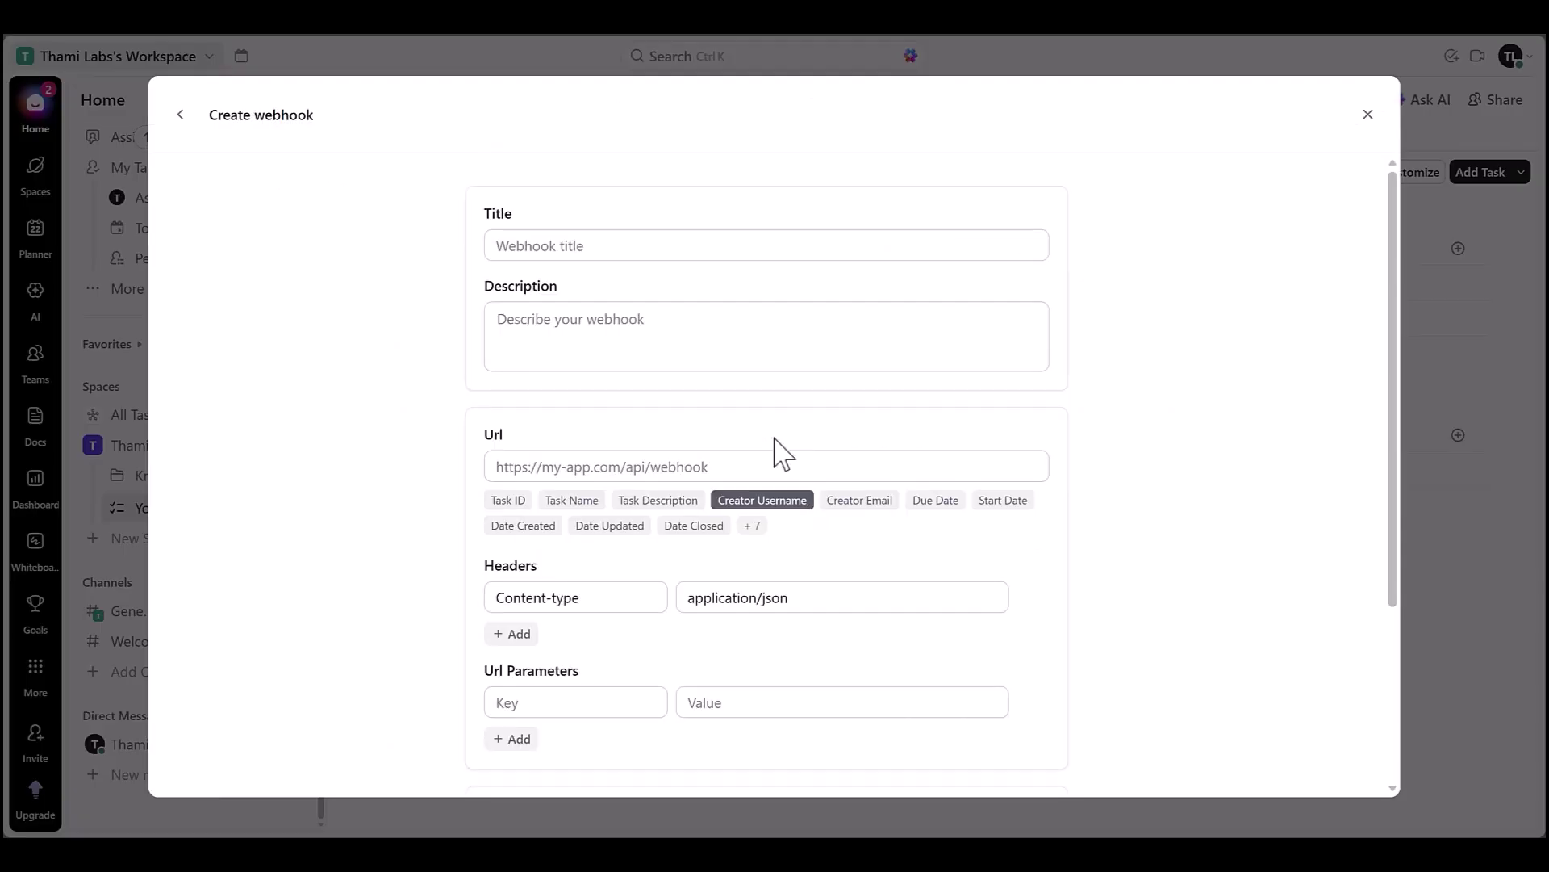
left_click_drag(1393, 329, 1431, 274)
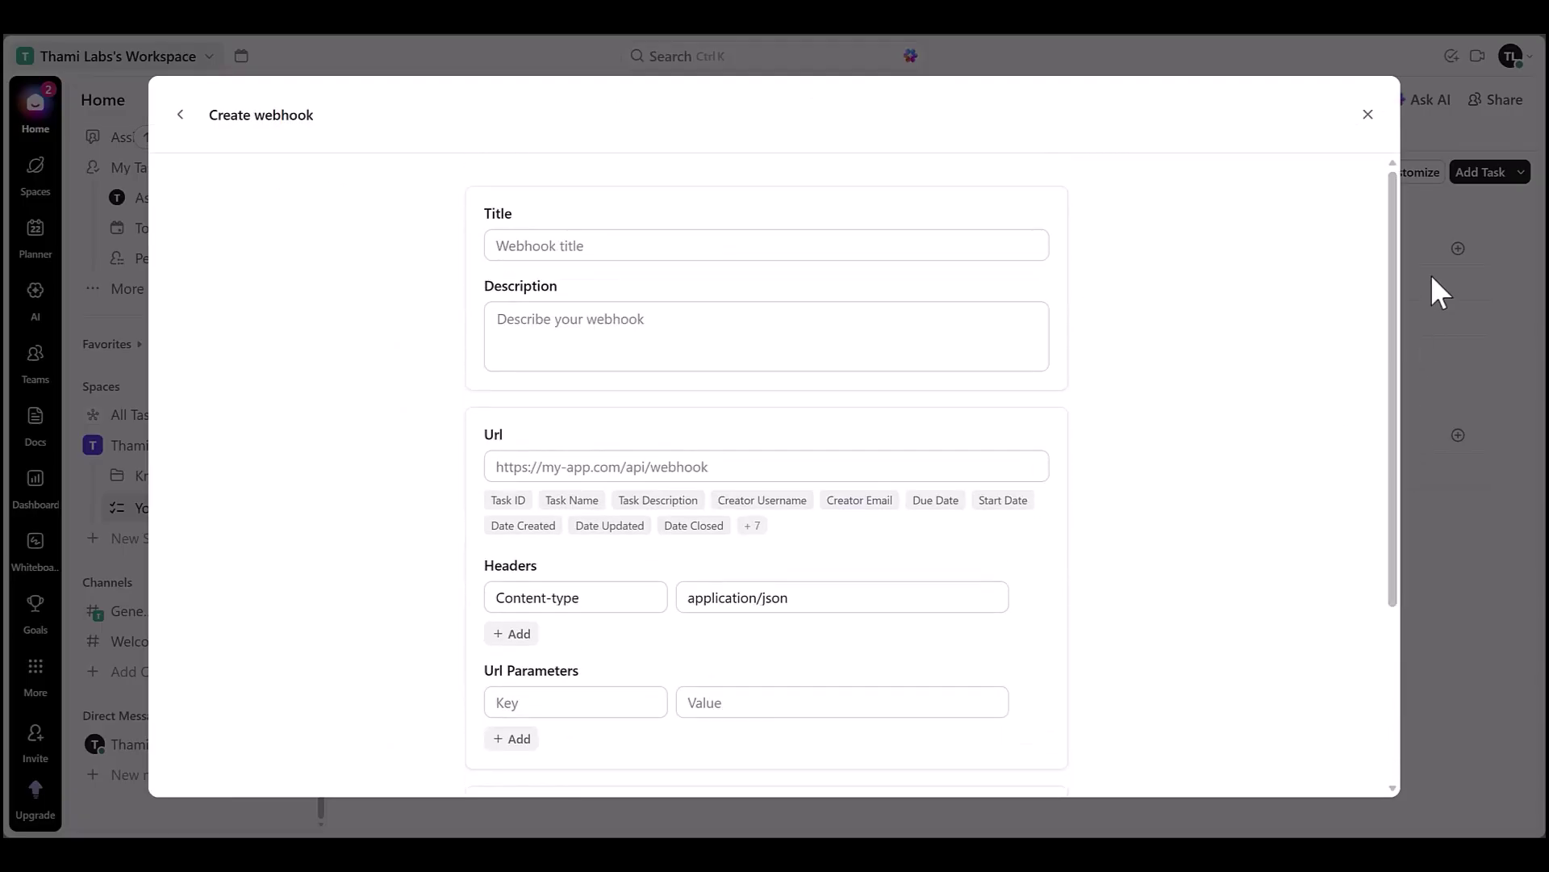
left_click(895, 238)
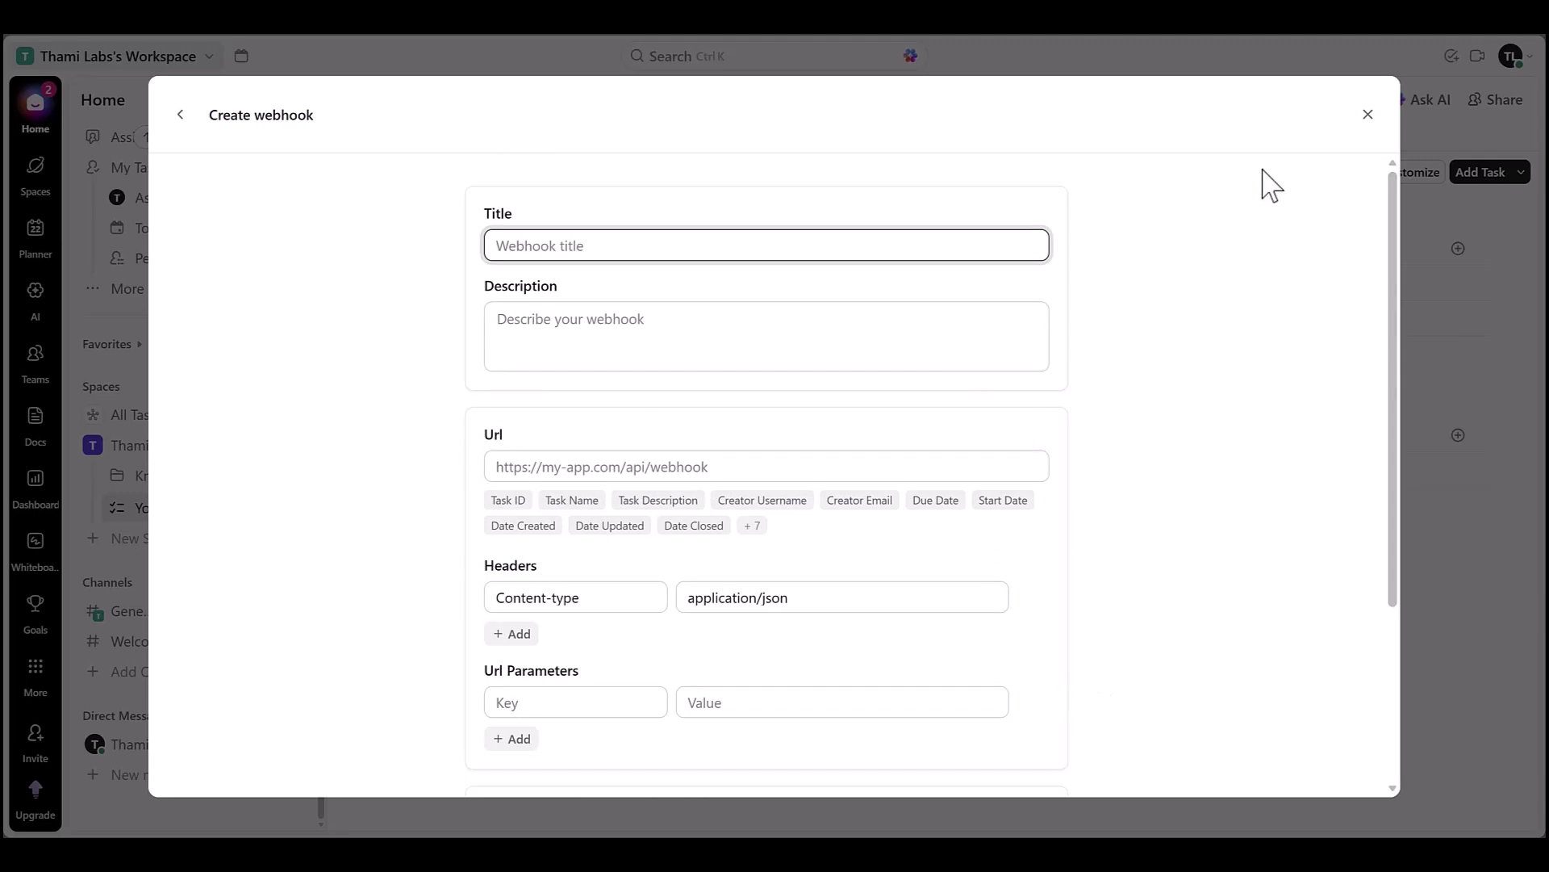
left_click(1368, 113)
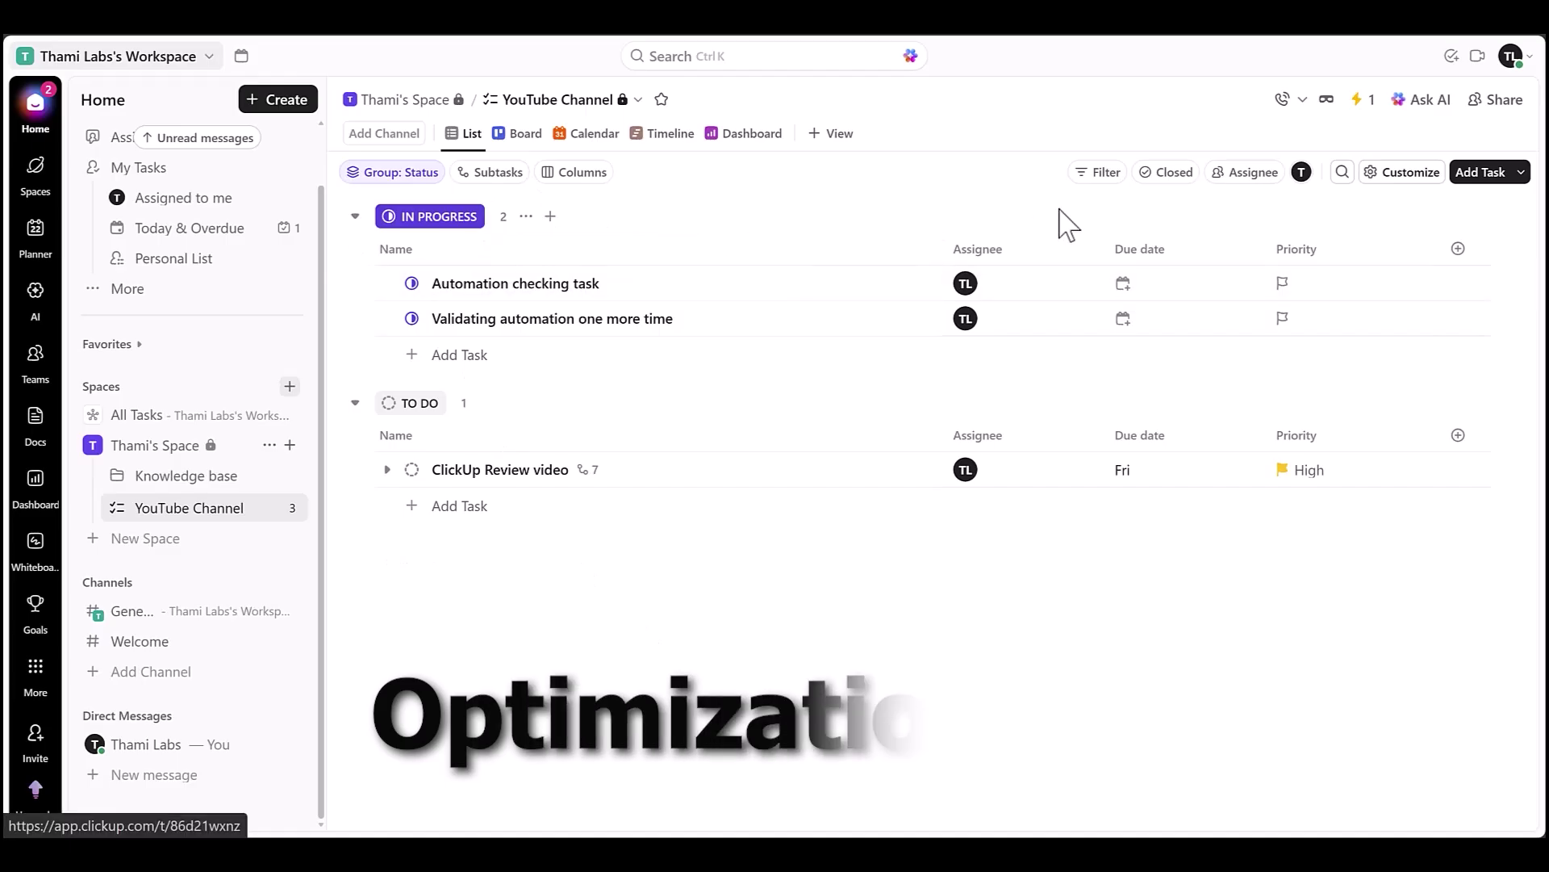
Step: Filter the YouTube Channel list to tasks whose Status is TO DO
left_click(1103, 173)
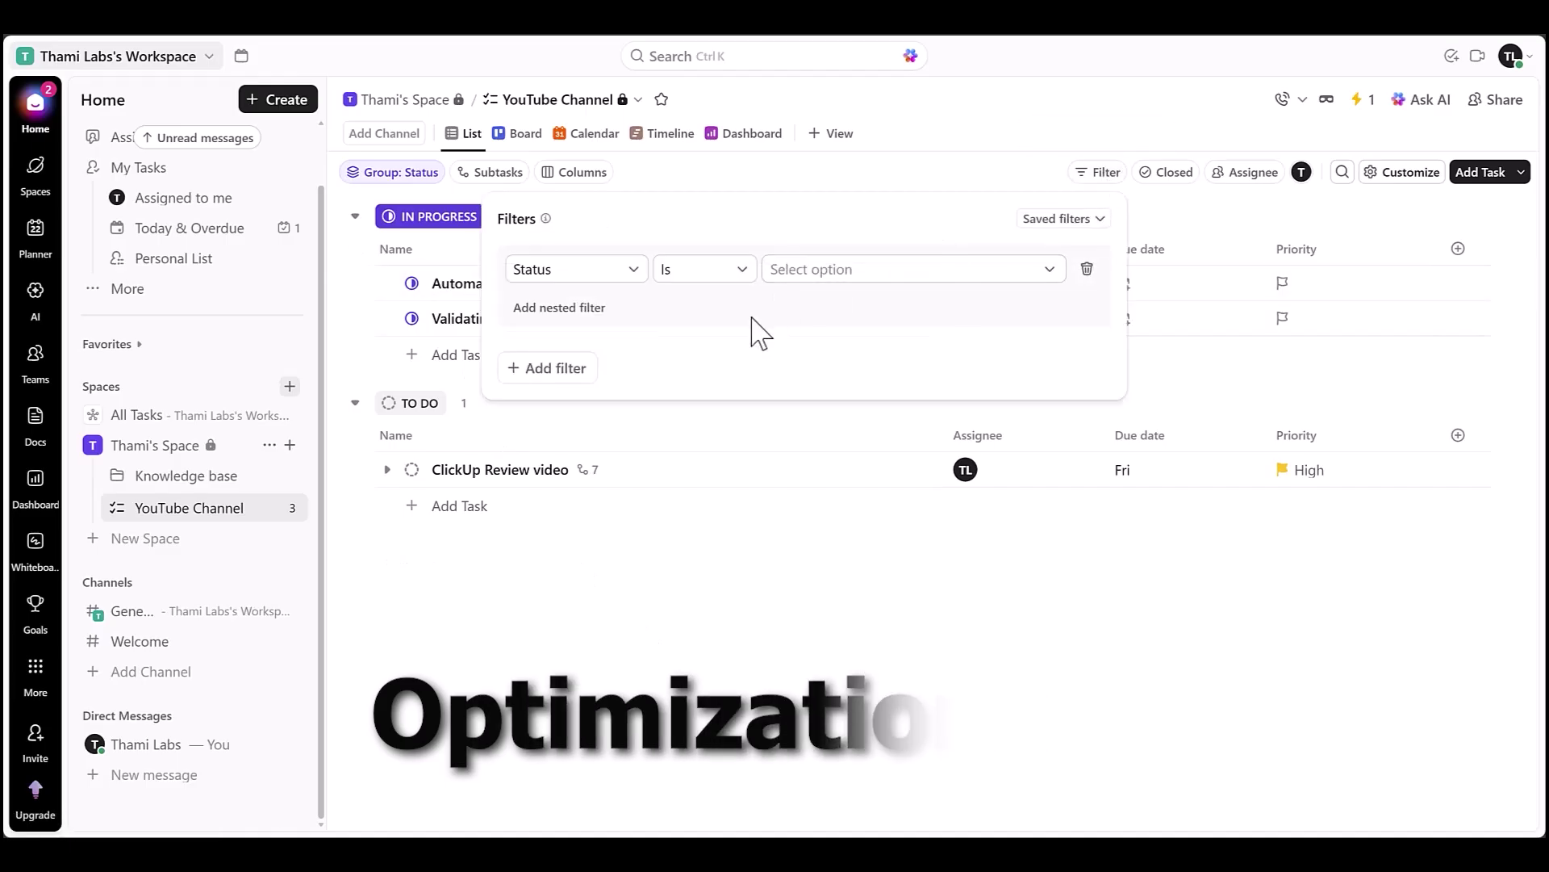
left_click(891, 281)
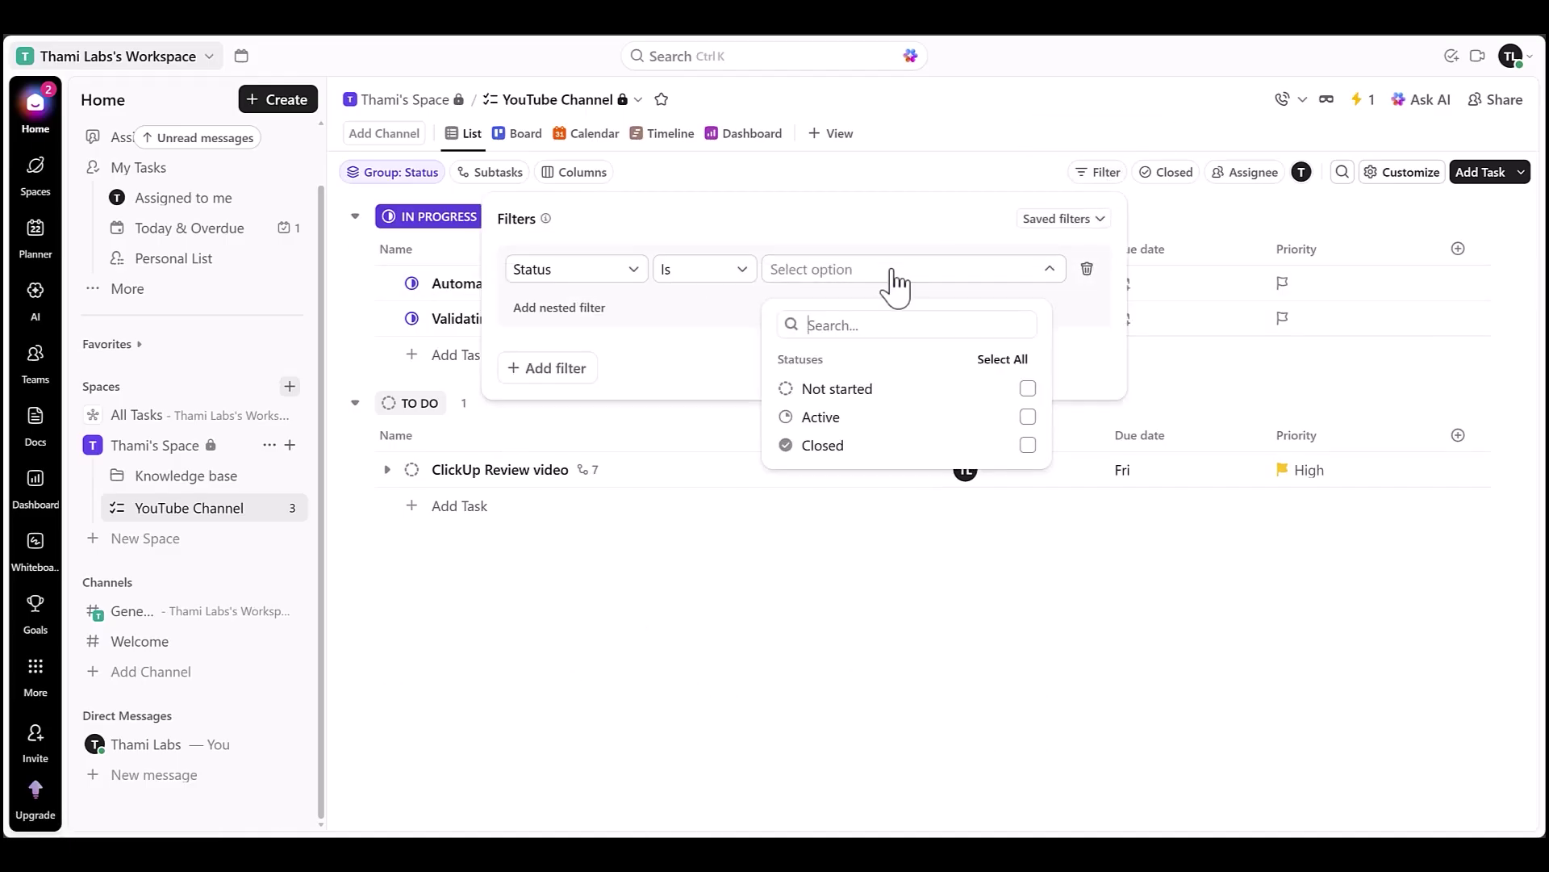
left_click(846, 395)
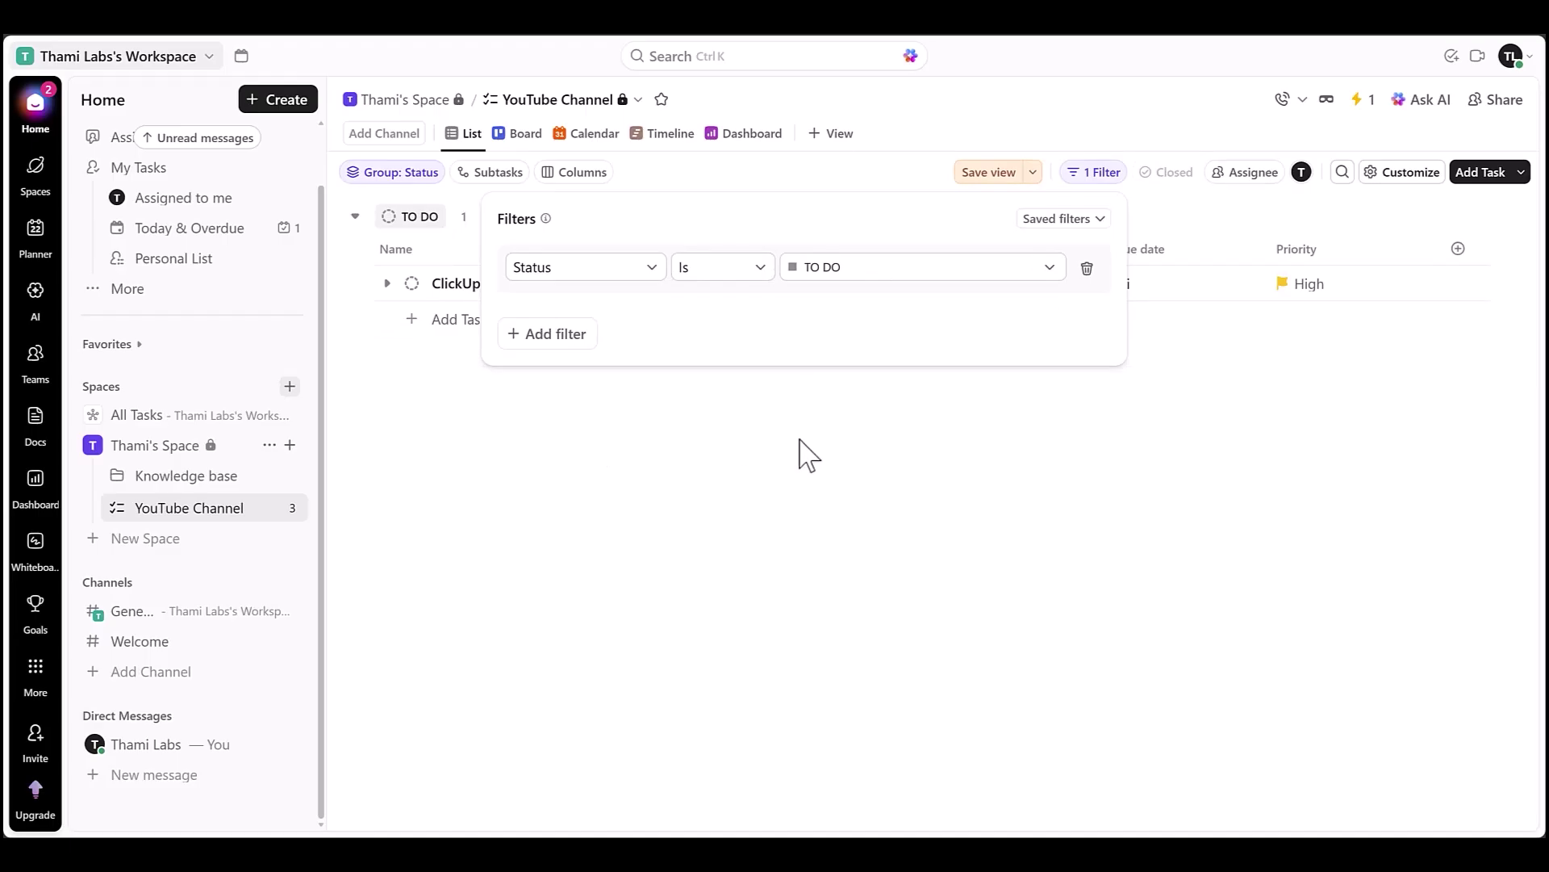
left_click(964, 448)
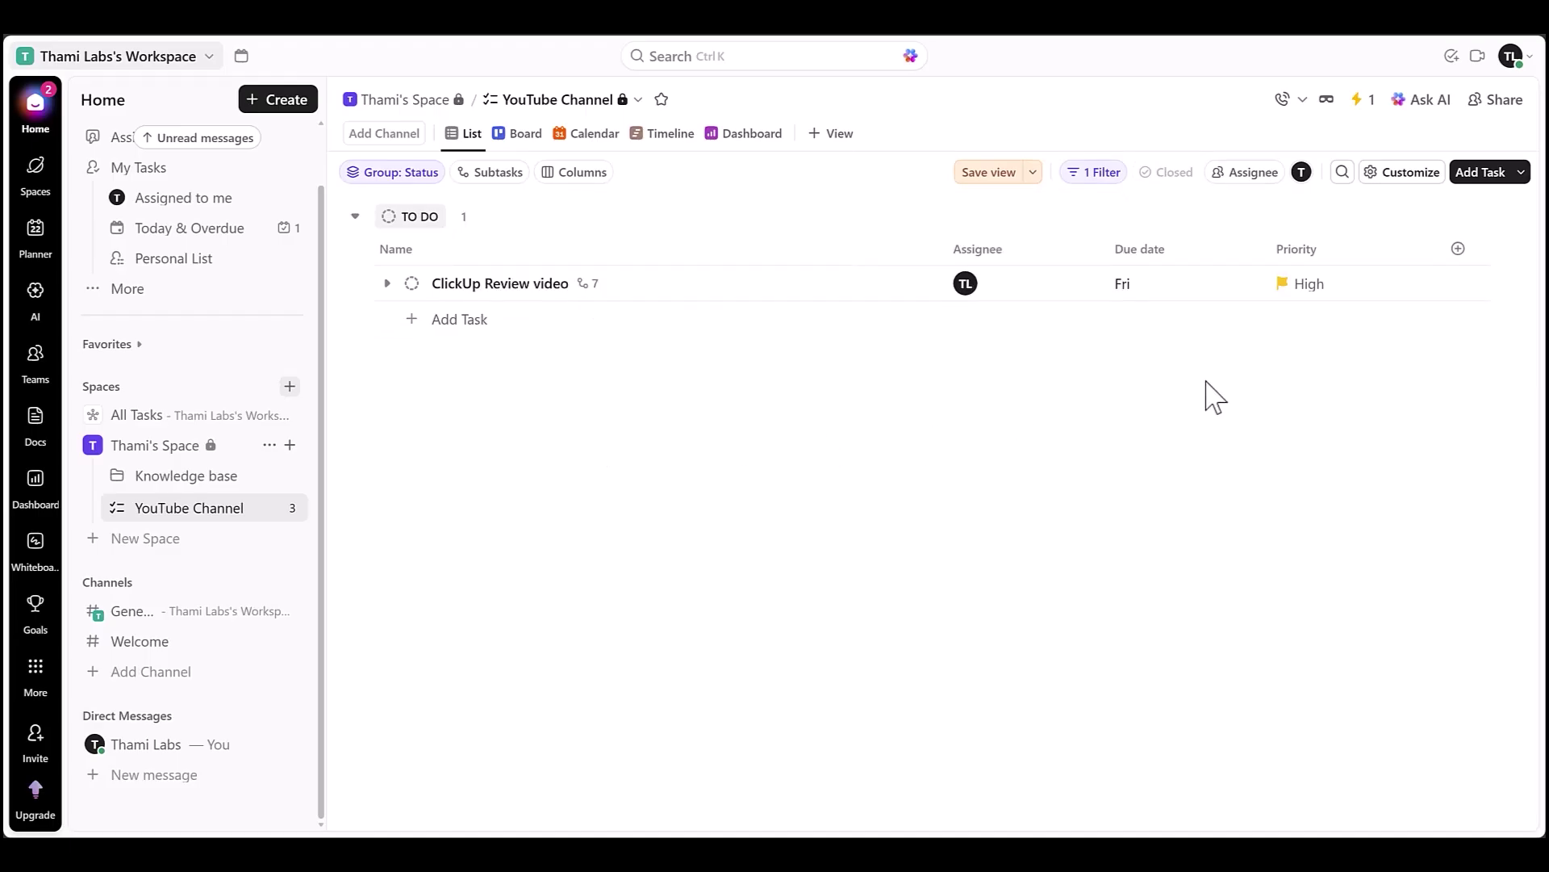
Step: Look through the customization options of the List view and close them
left_click(1411, 173)
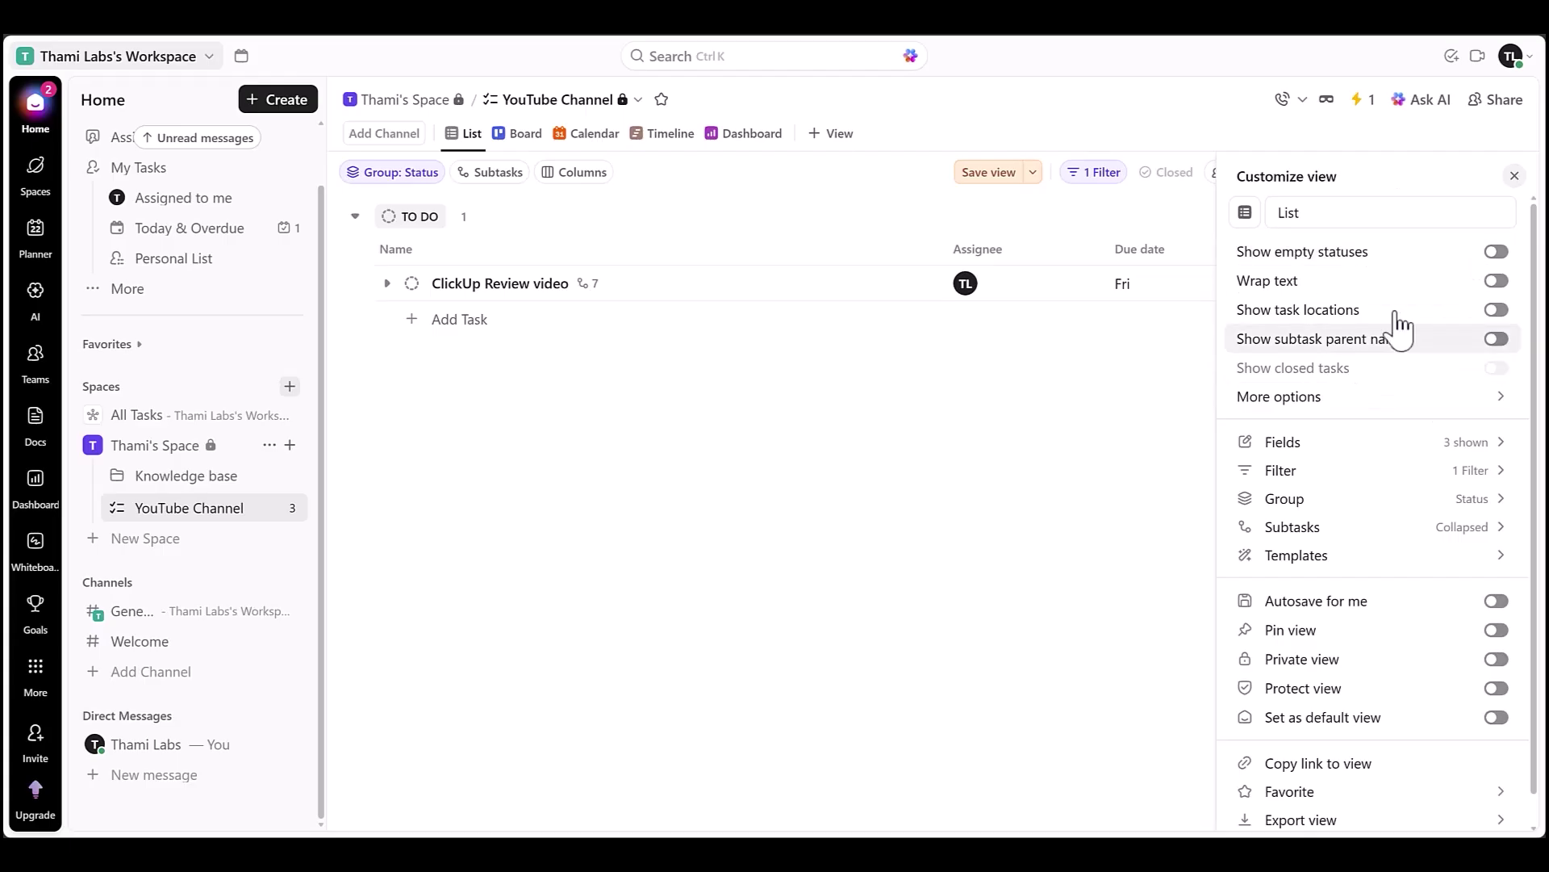
left_click(1376, 216)
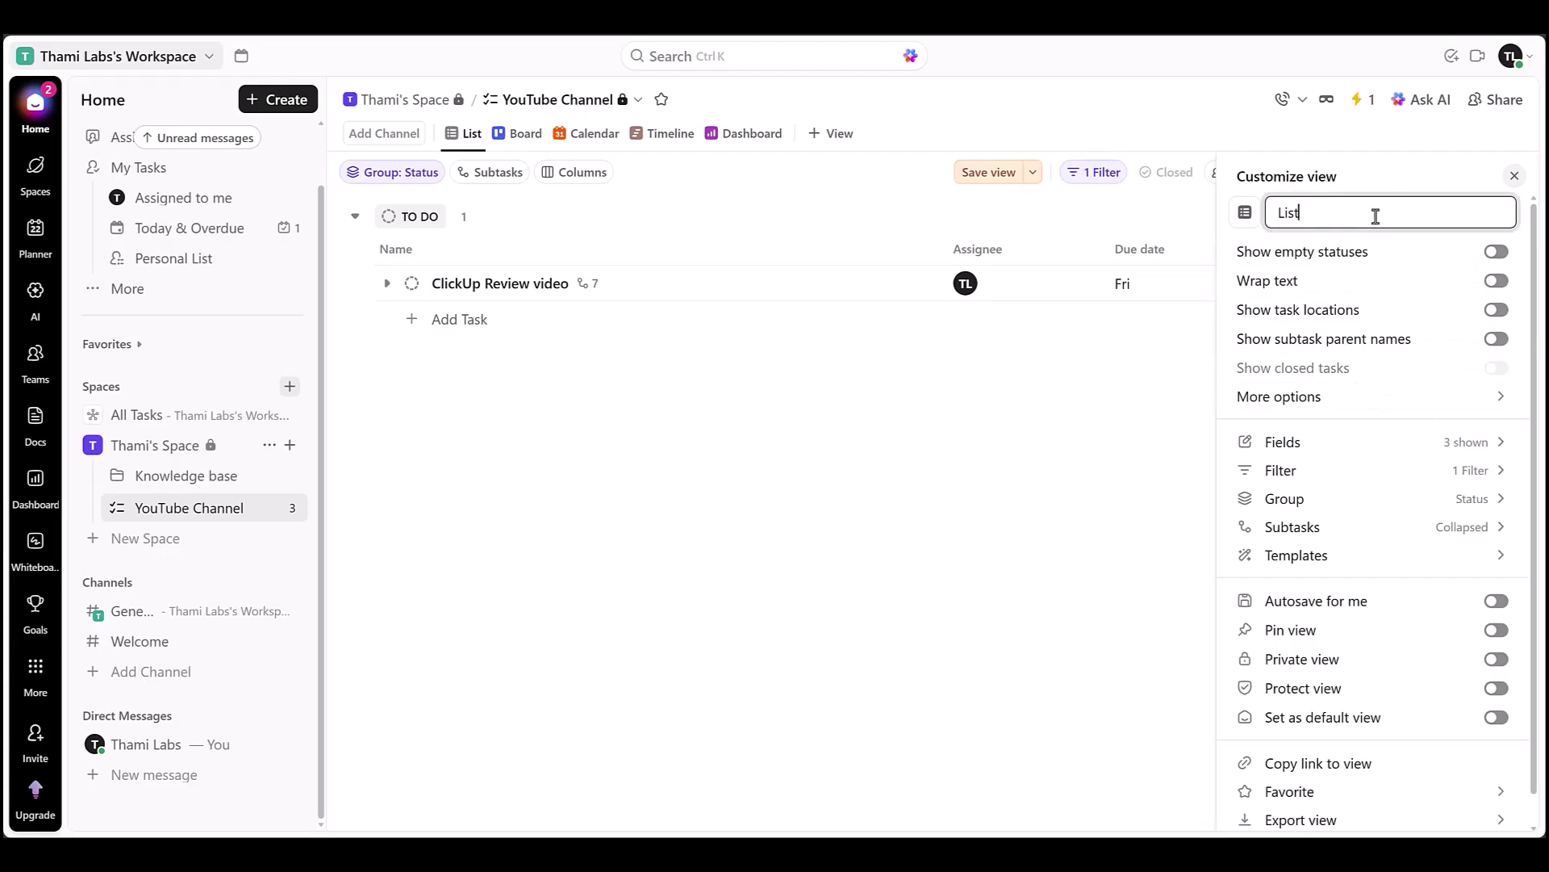
left_click(1516, 178)
Step: Show subtasks as Expanded in the YouTube Channel list and hide the Assignee column
left_click(510, 173)
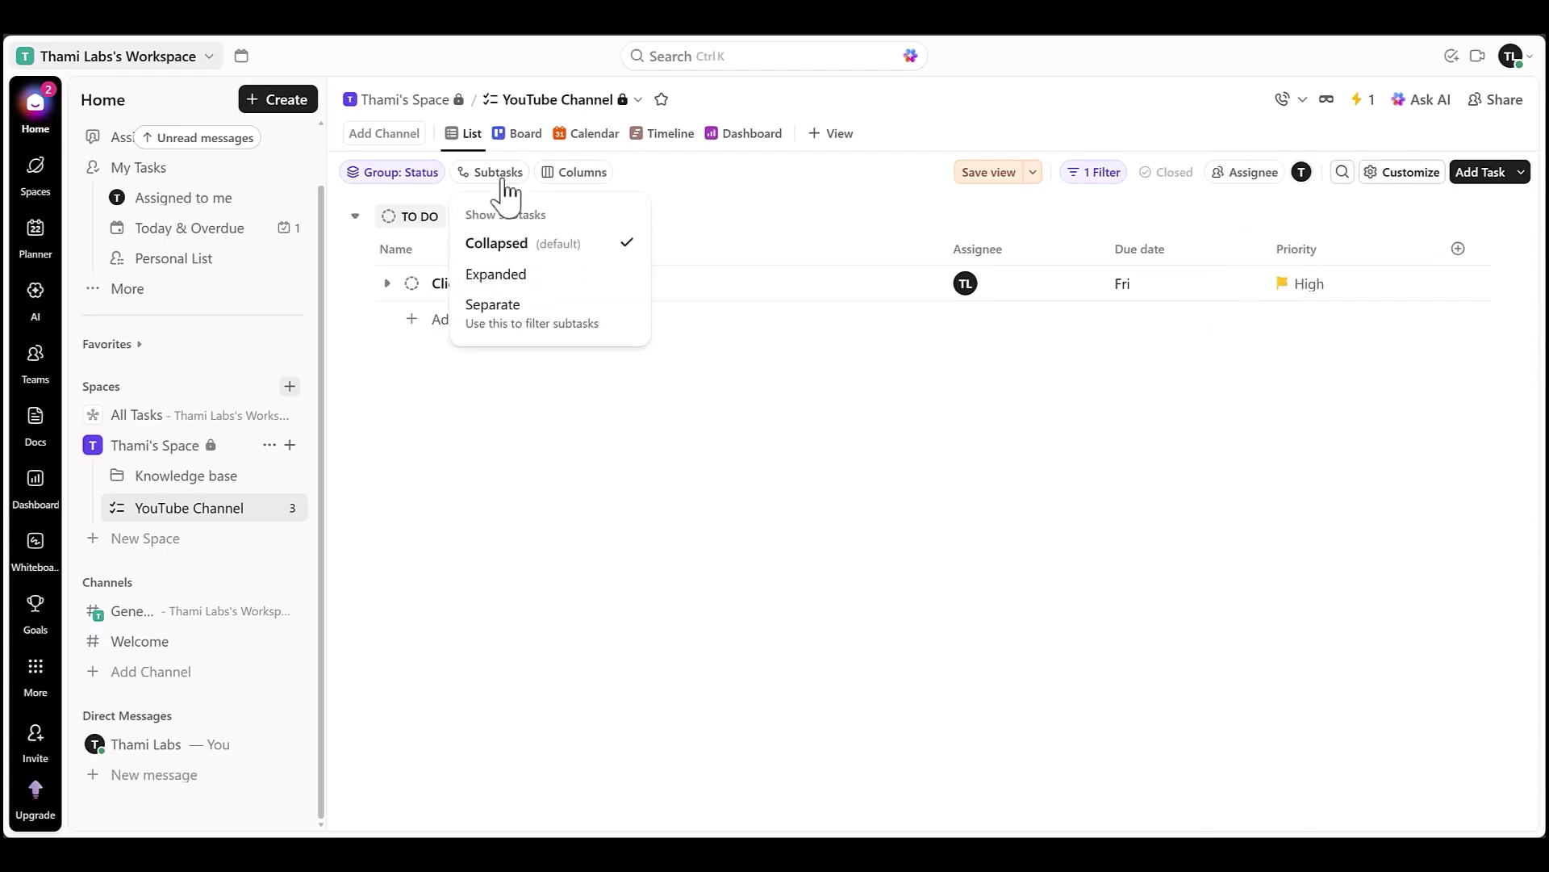
left_click(495, 276)
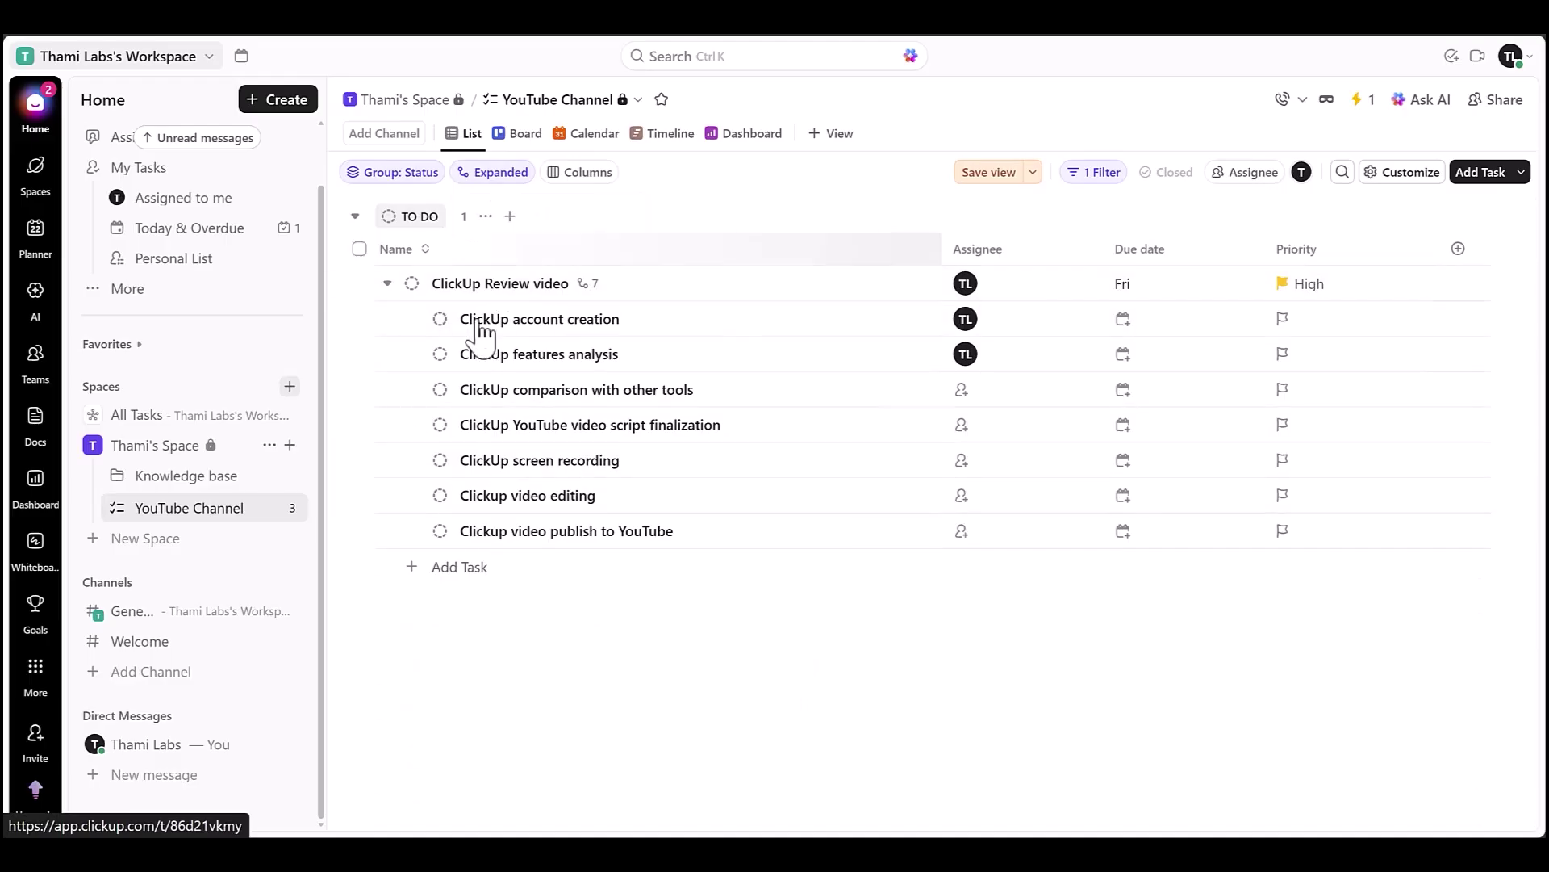
left_click(593, 173)
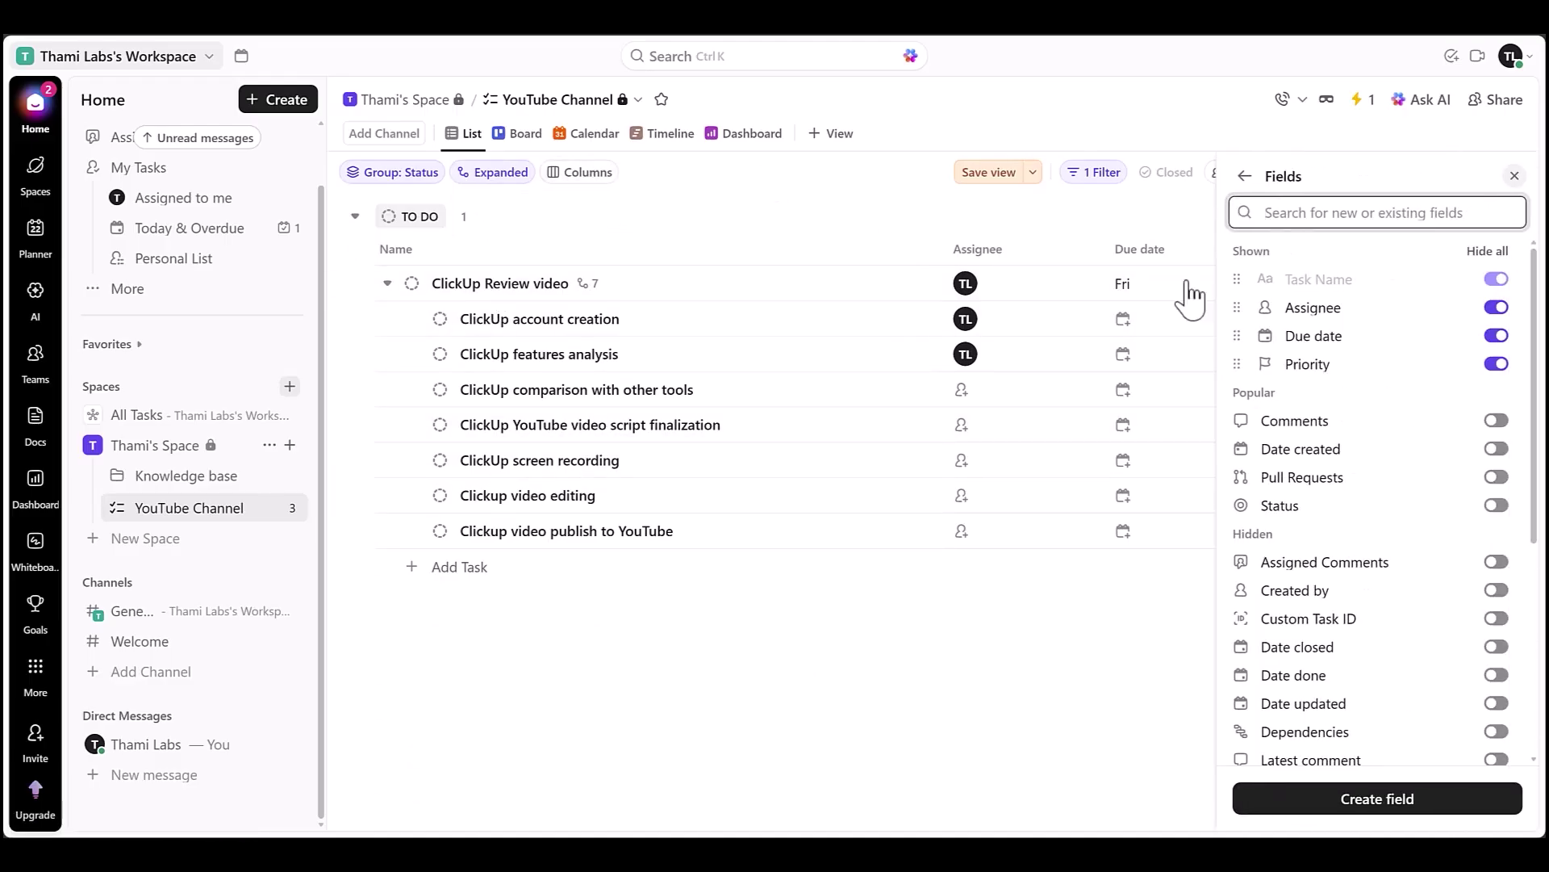
left_click(1497, 307)
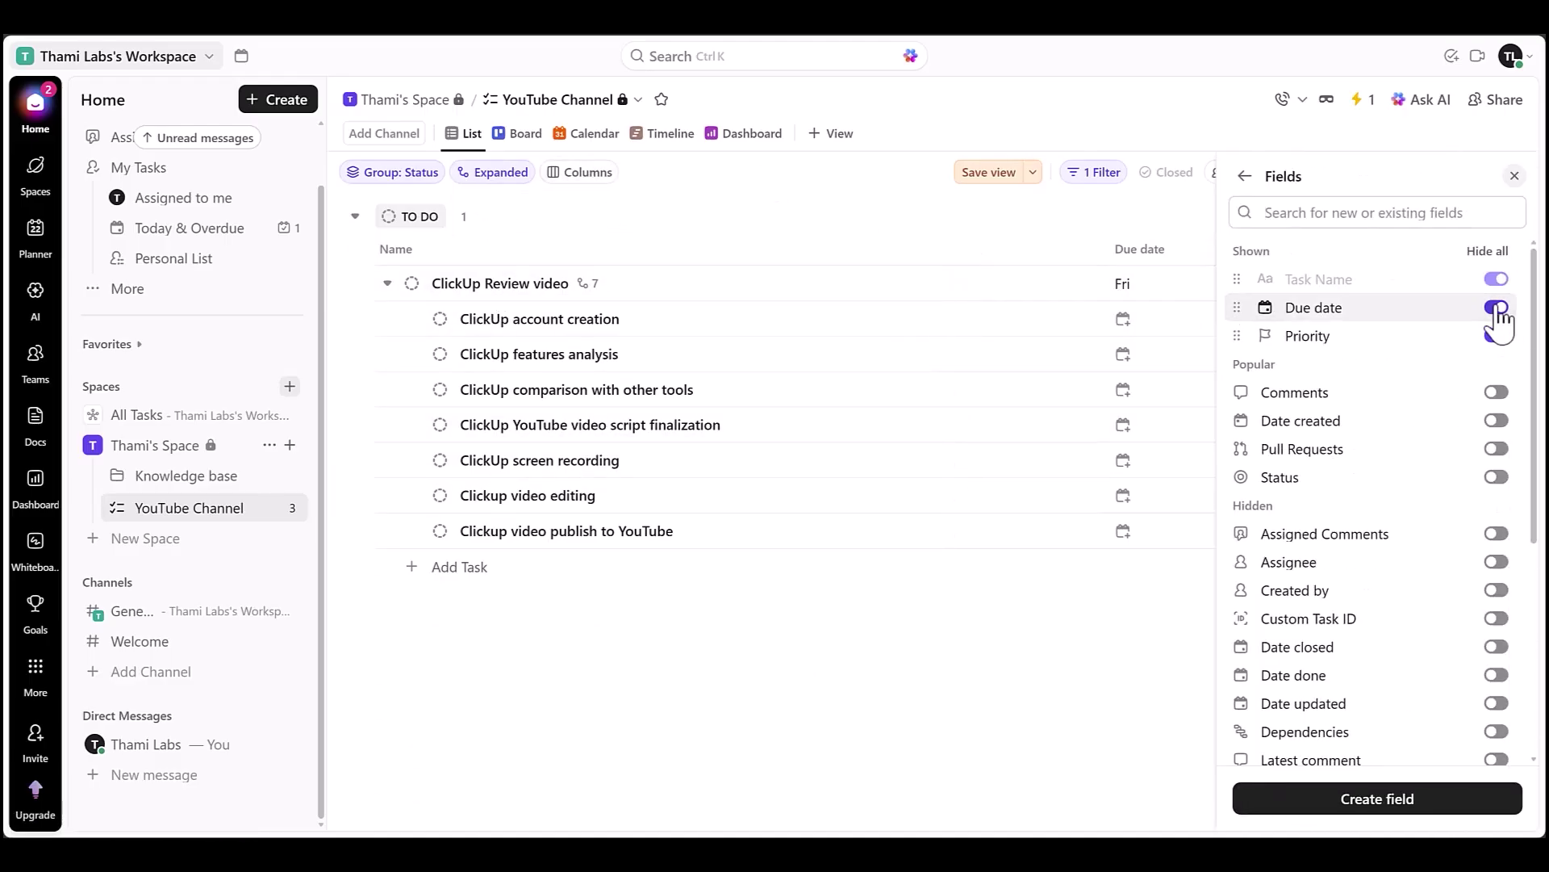
left_click(1498, 336)
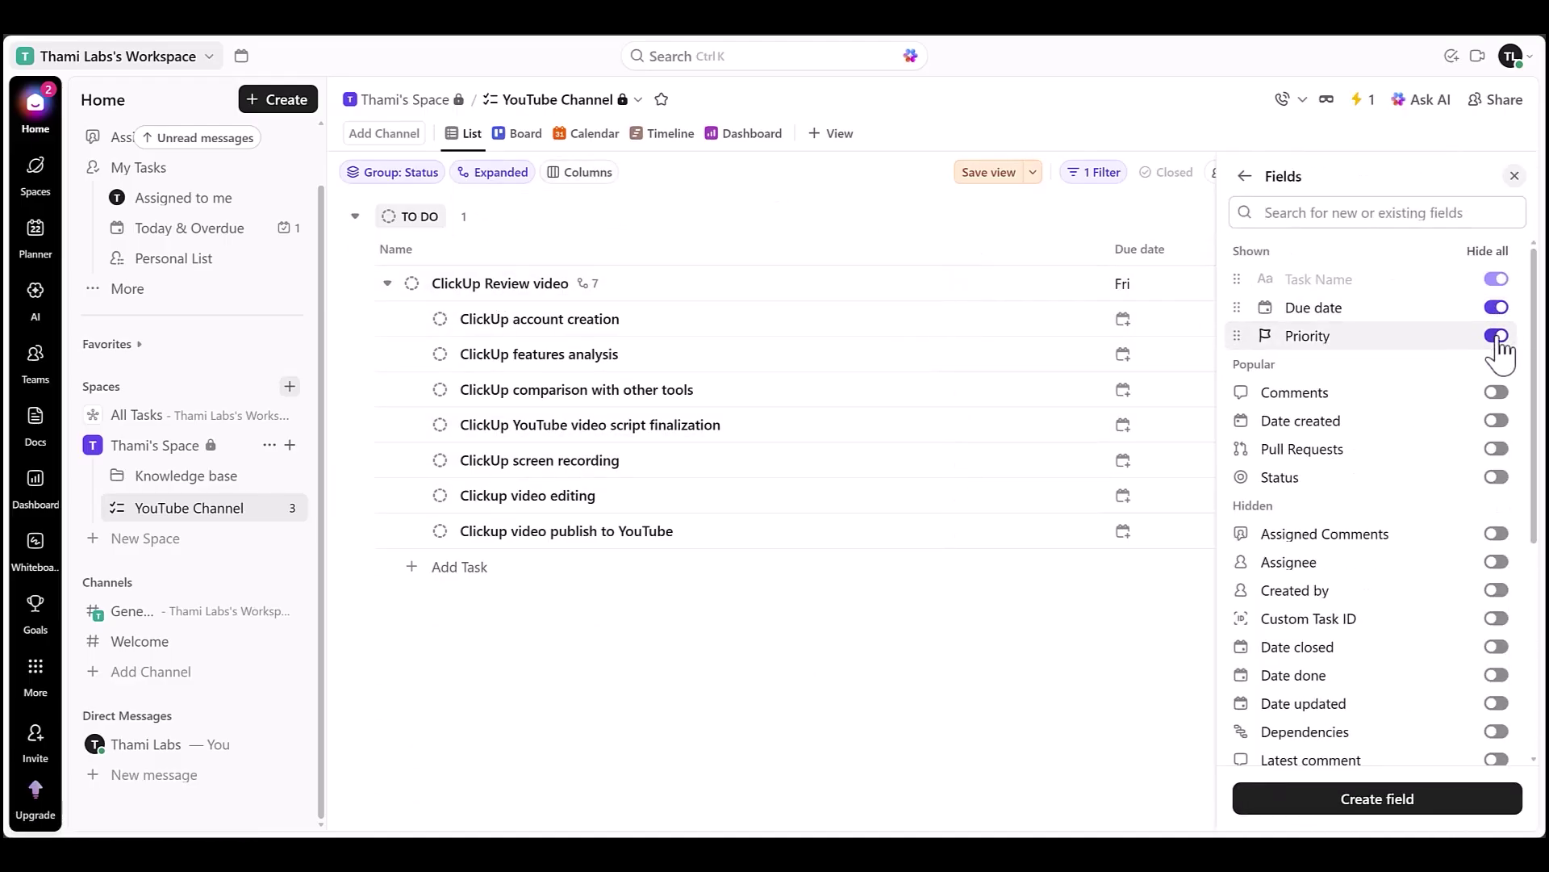
left_click(1512, 177)
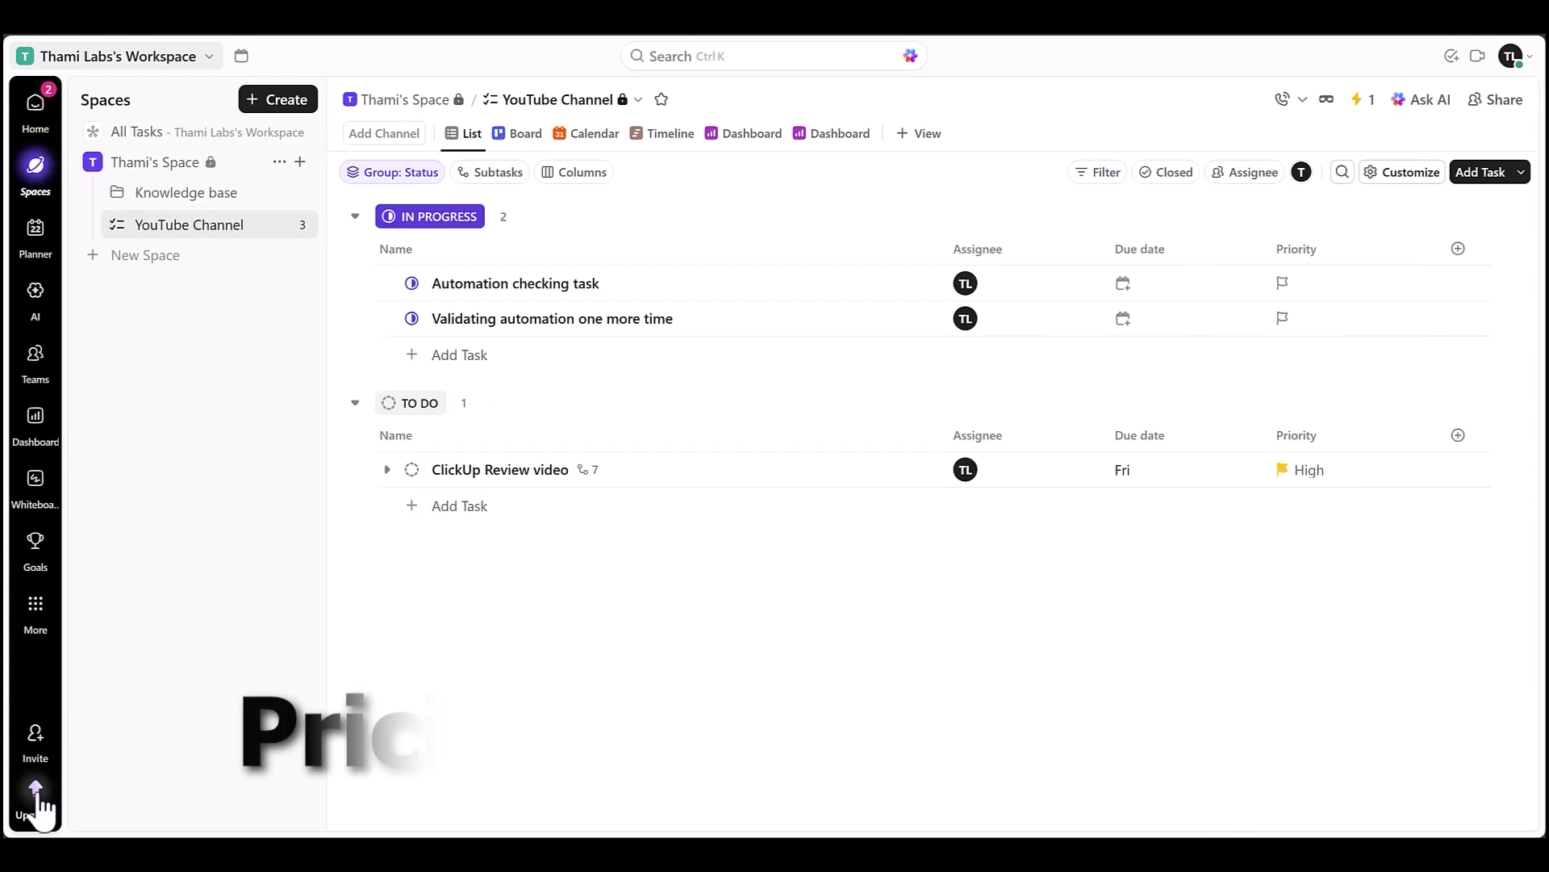
Step: Open the workspace's upgrade plans, review their prices and compare all features across the plans
left_click(36, 790)
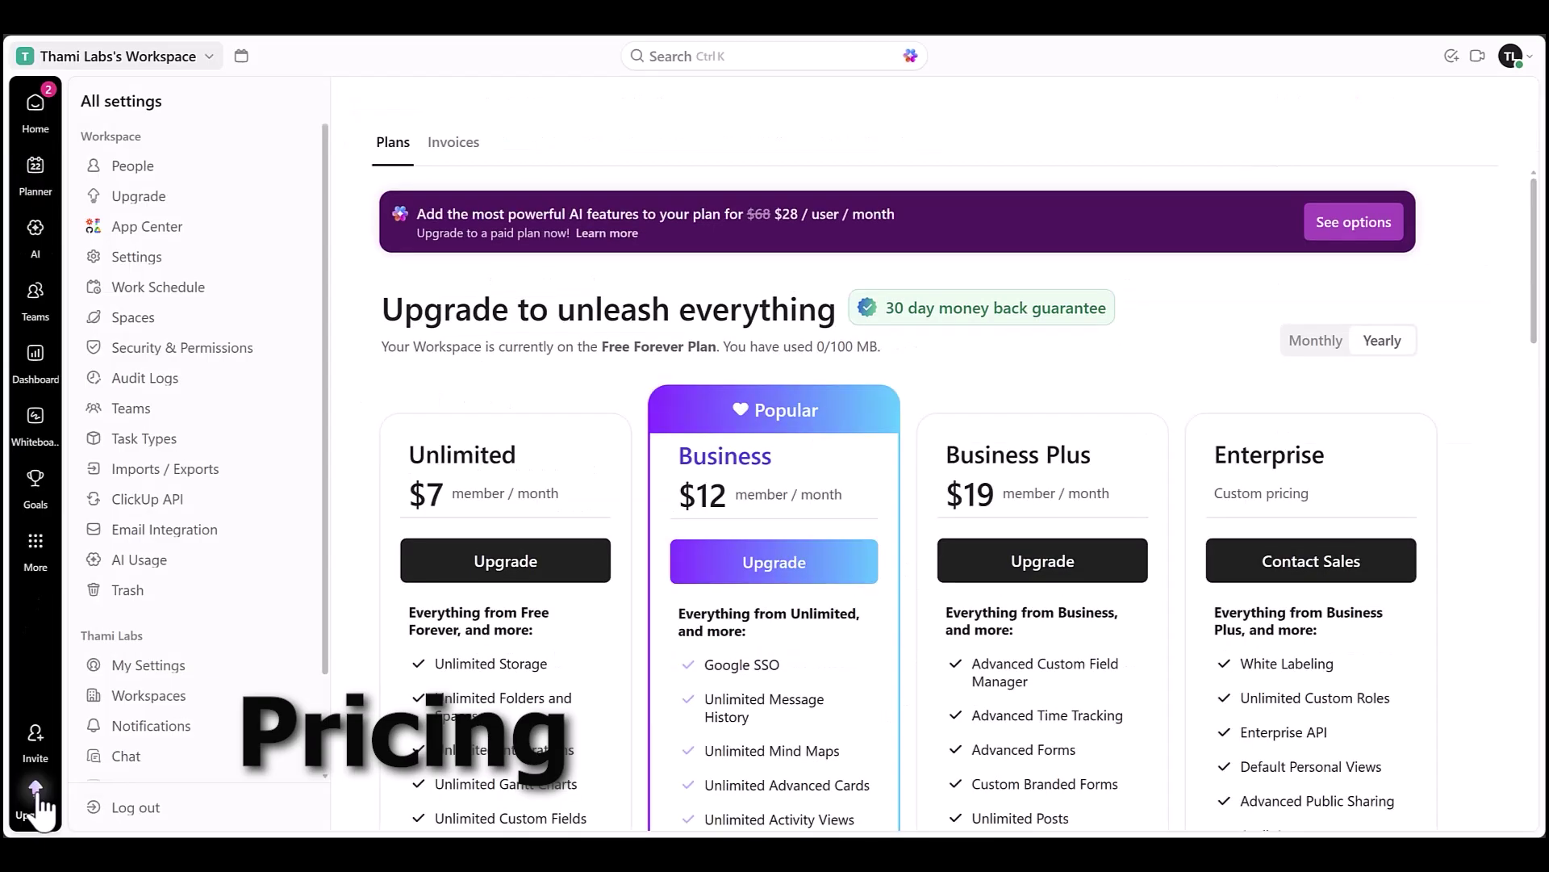
scroll(1536, 230, "down", 3)
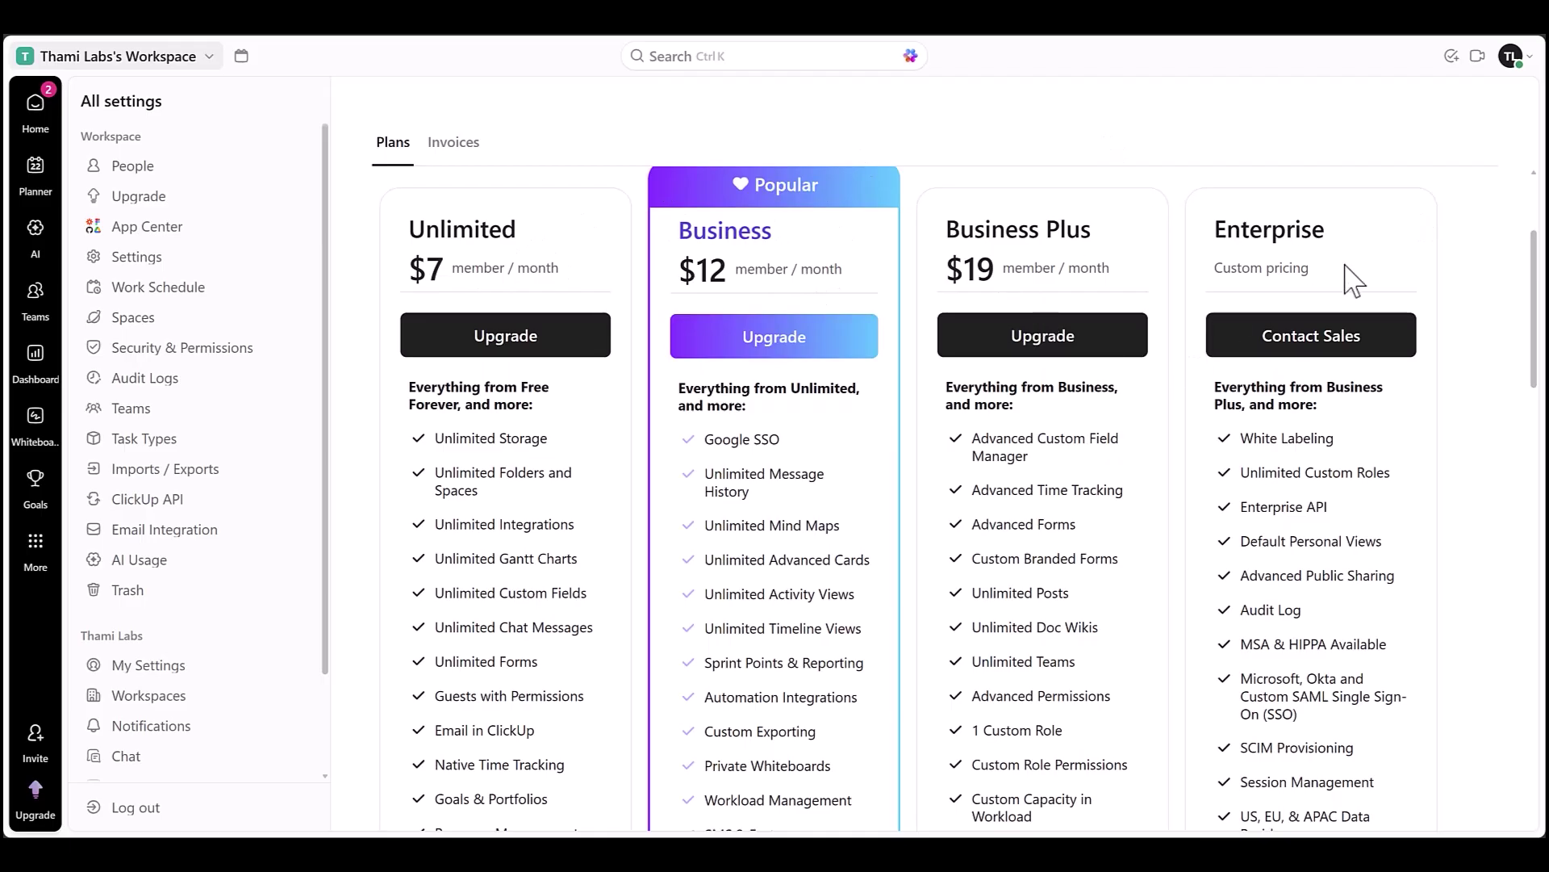
left_click_drag(1535, 306, 1531, 487)
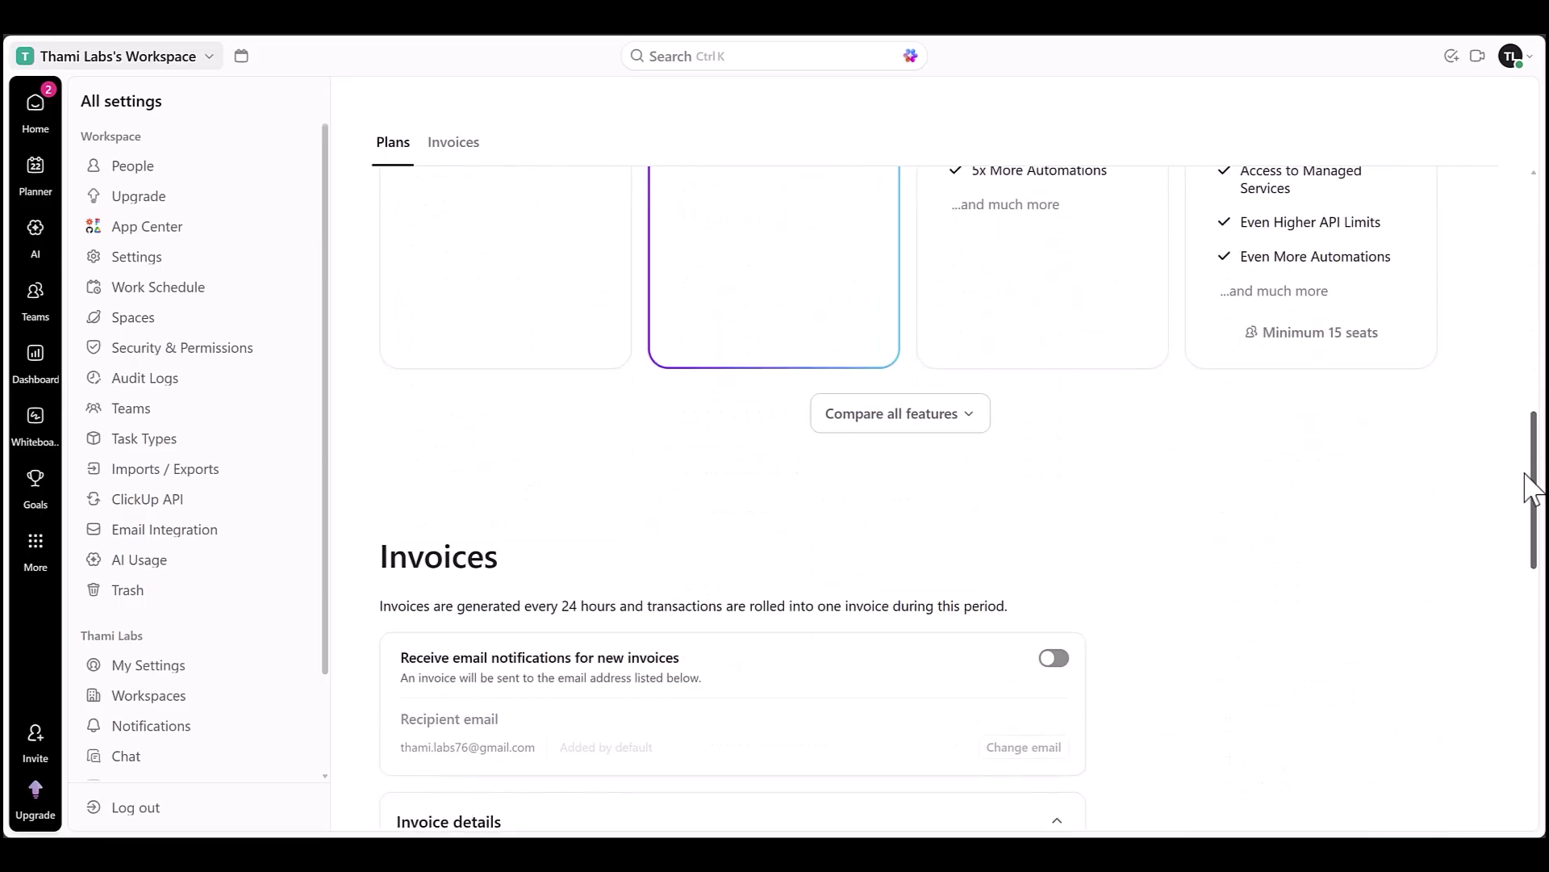
left_click(930, 413)
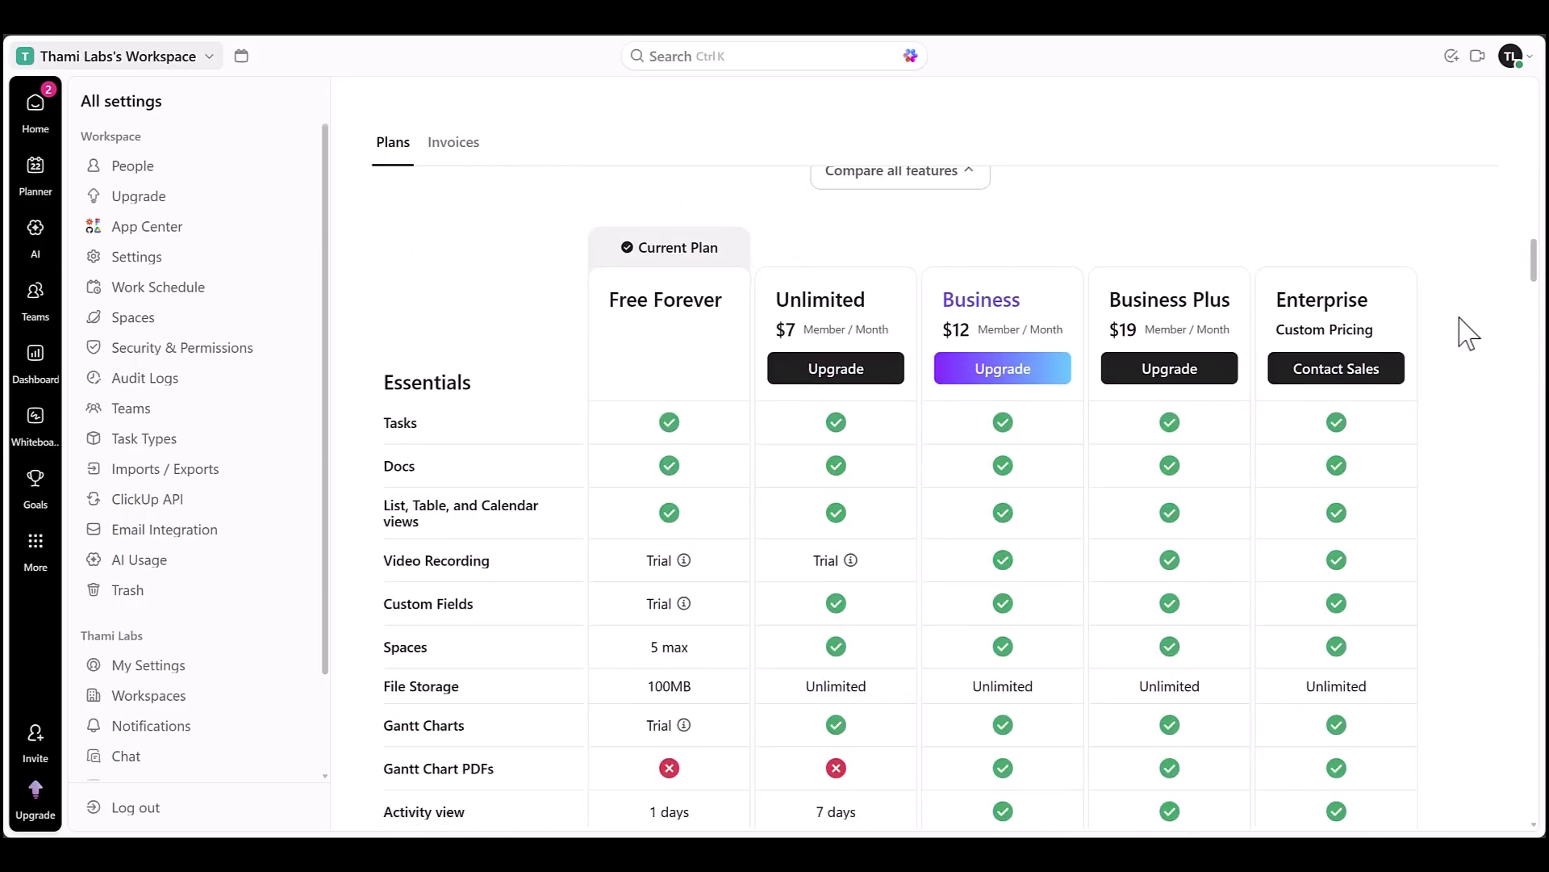
left_click_drag(1538, 262, 1538, 185)
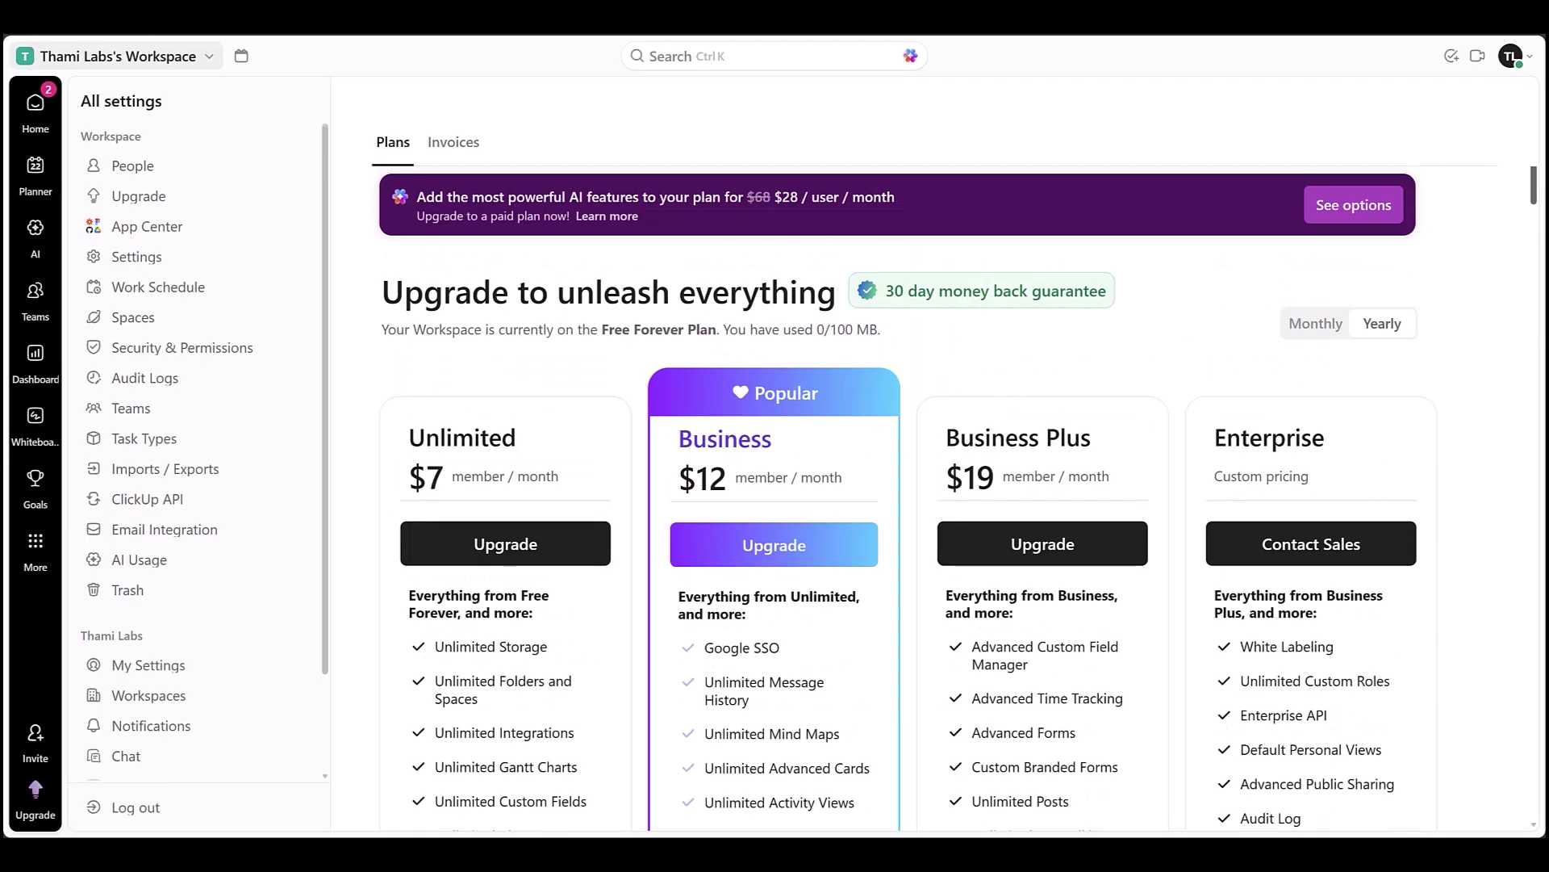